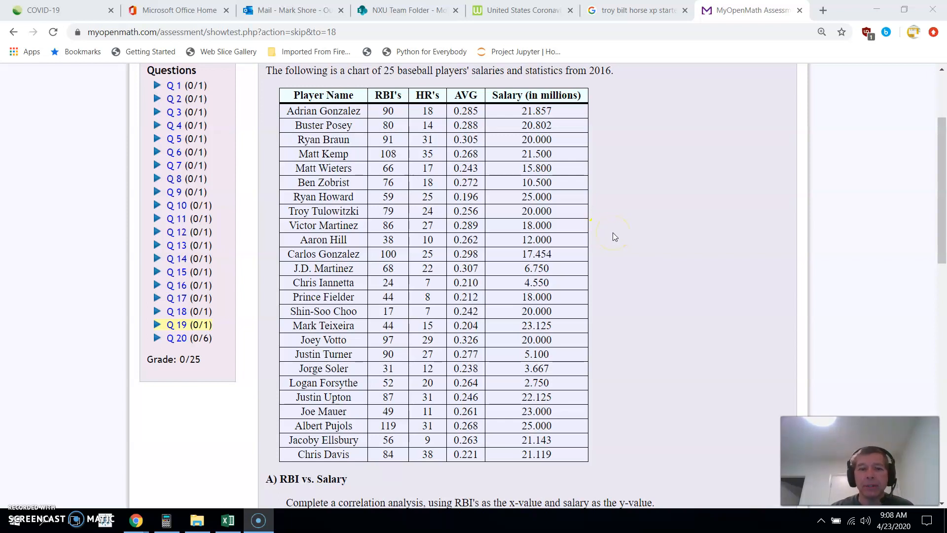
Copy the complete baseball statistics table, from the Player Name header through the last Salary value
left_click_drag(938, 160, 937, 231)
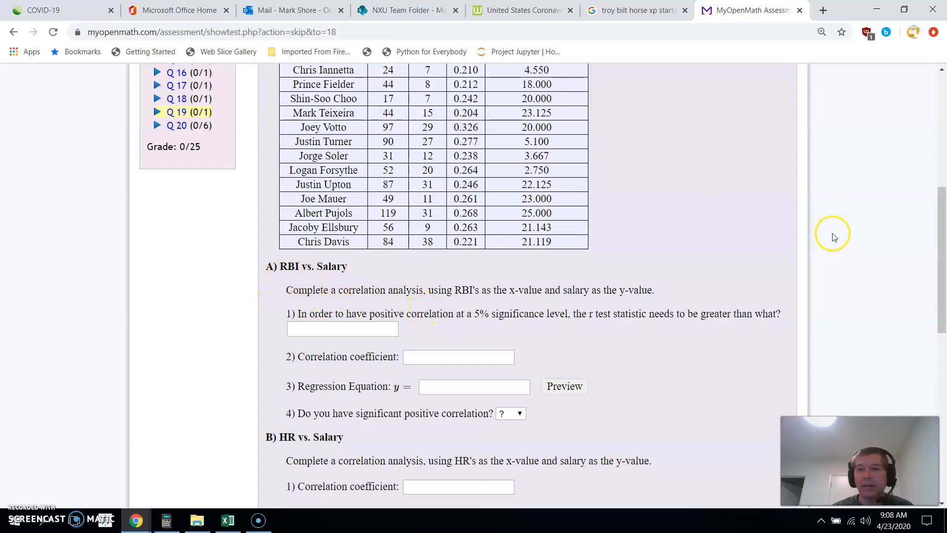
left_click_drag(935, 253, 936, 179)
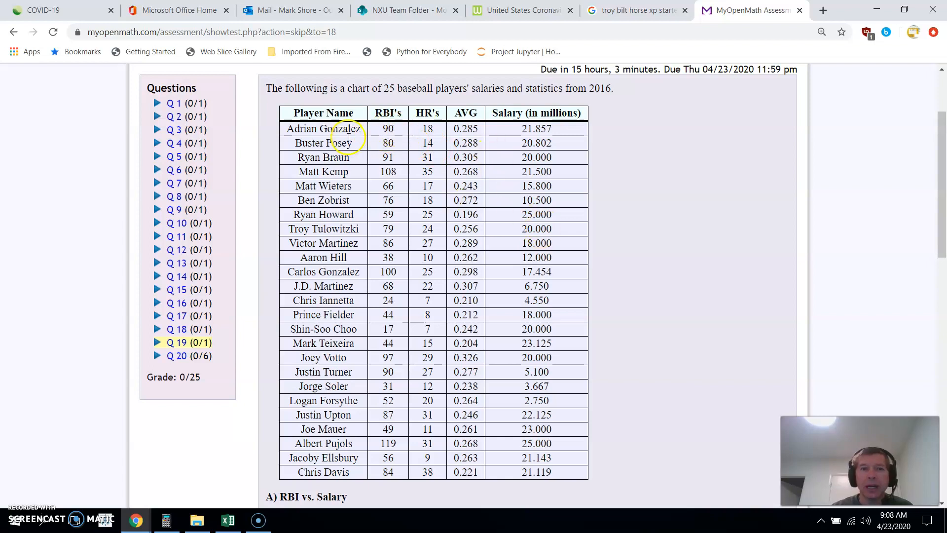
left_click_drag(377, 128, 399, 232)
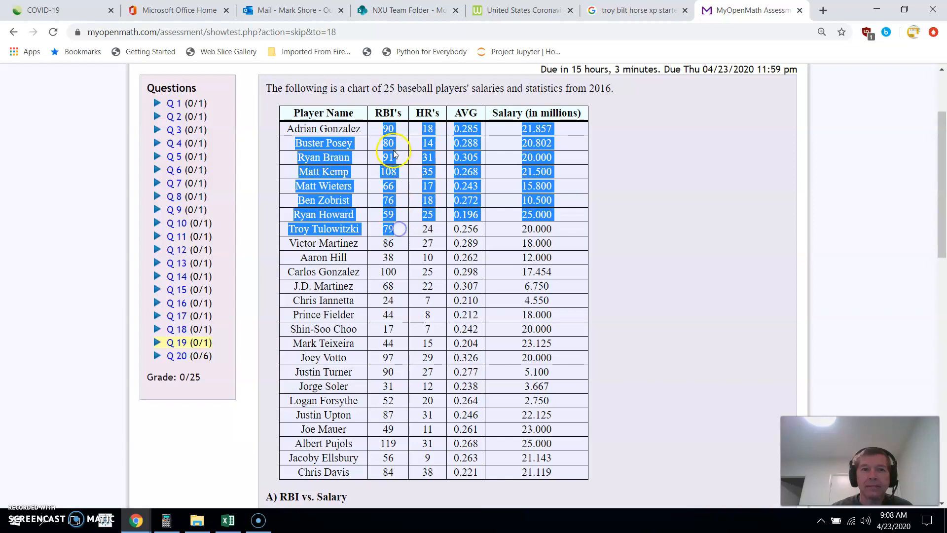
left_click(399, 228)
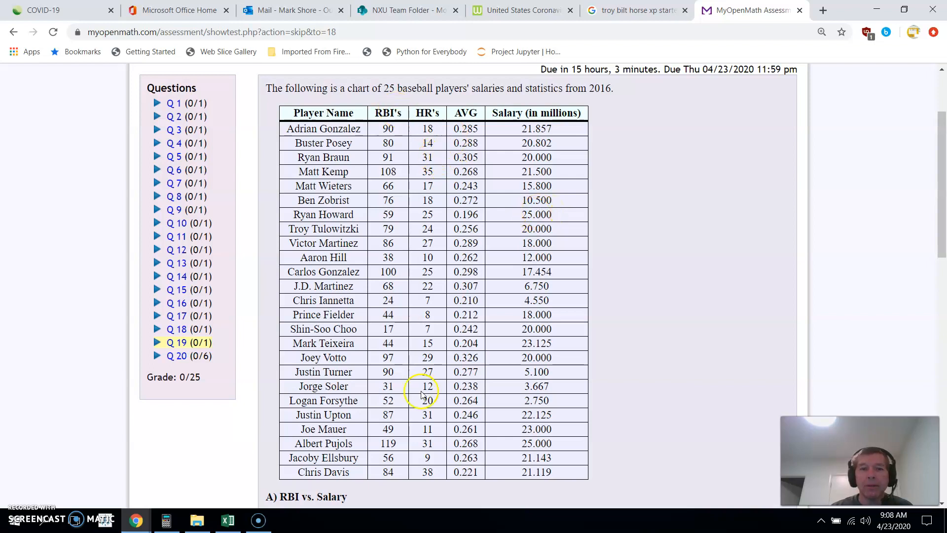
left_click_drag(289, 115, 662, 360)
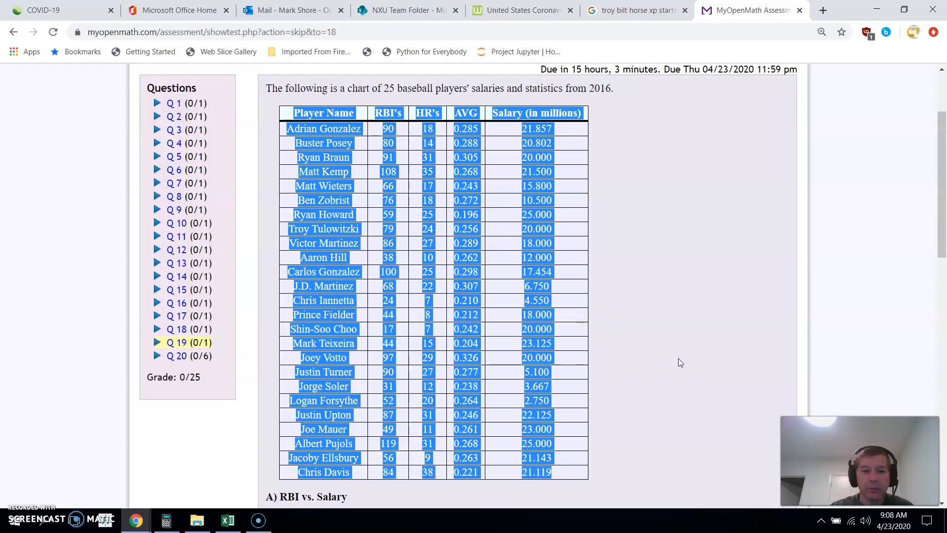
Switch to Excel and insert a new blank worksheet in front of the 2P sheet
left_click(228, 522)
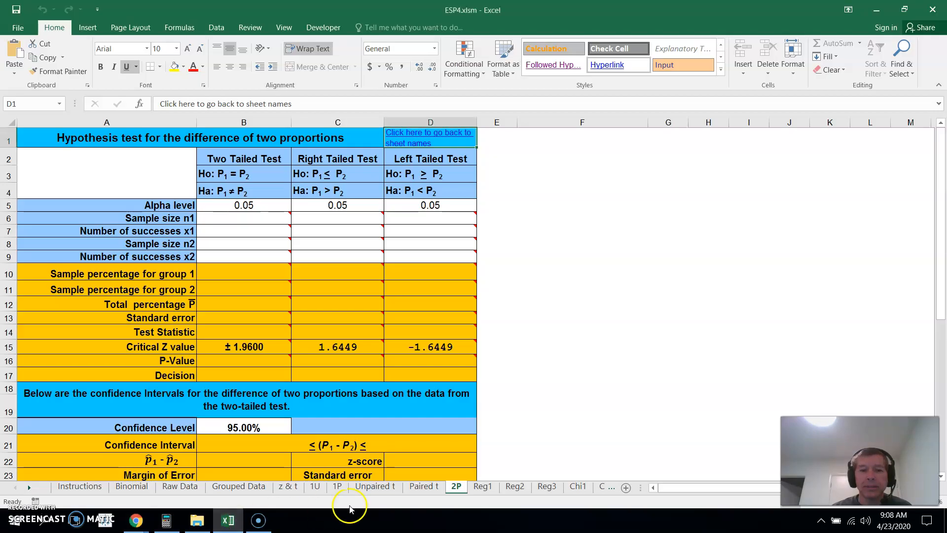
right_click(457, 487)
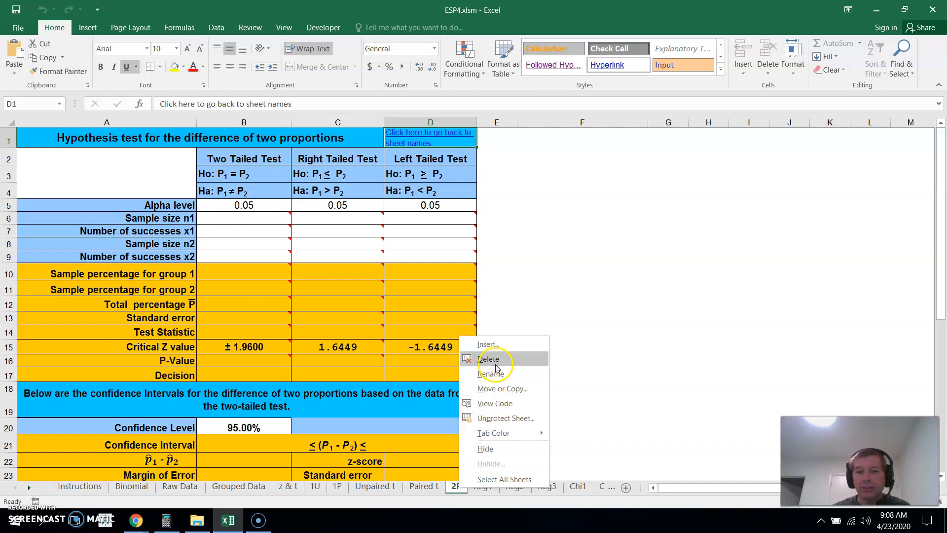
left_click(485, 345)
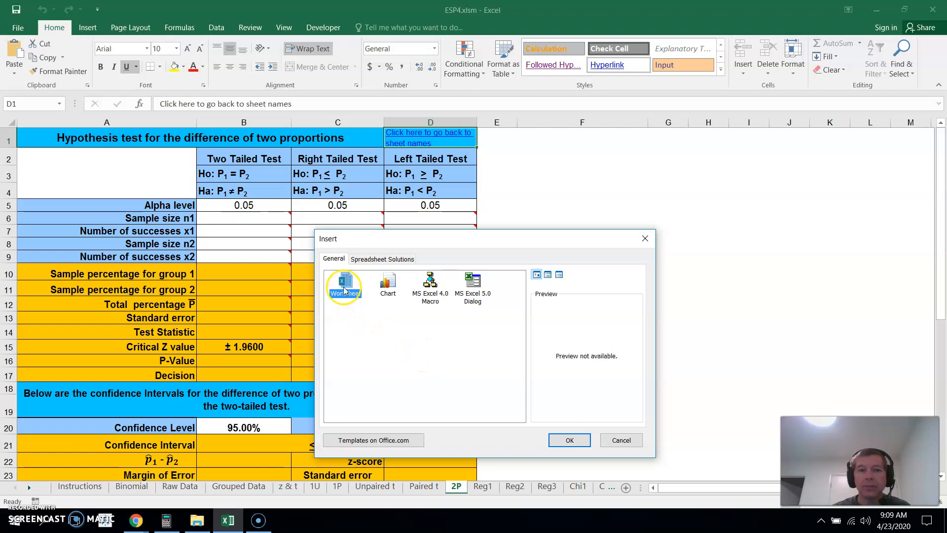
left_click(567, 442)
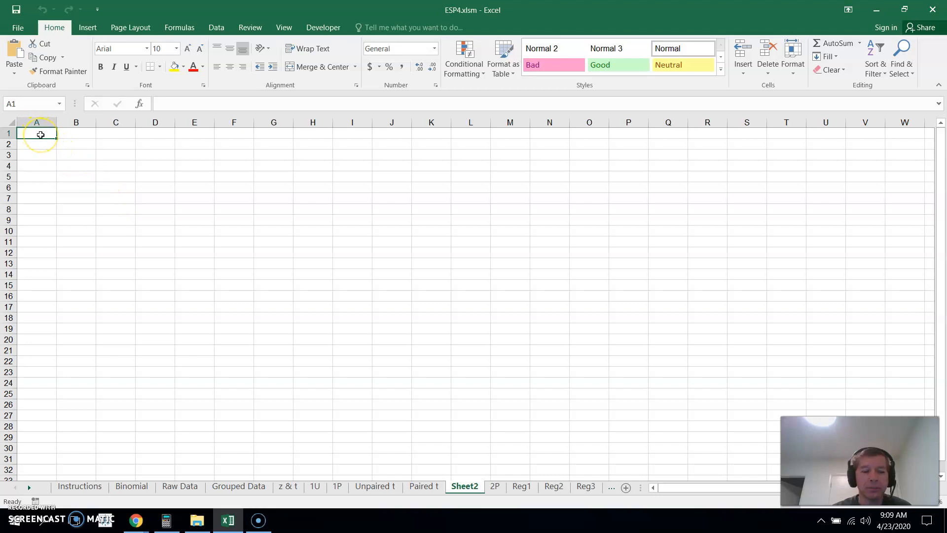
Paste the copied table into the new sheet at A1 with Paste Special, so the data is split into columns
key("ctrl+v")
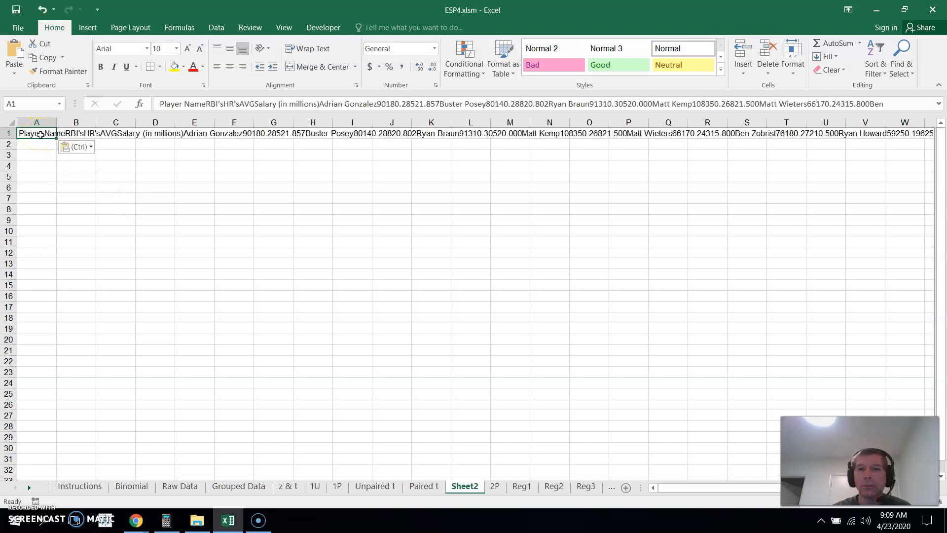
left_click(43, 10)
left_click(43, 138)
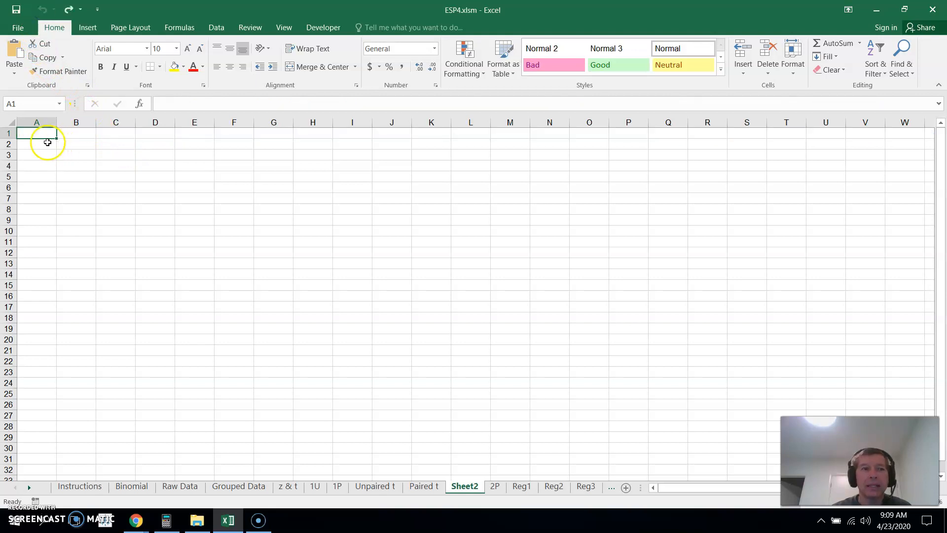
right_click(41, 136)
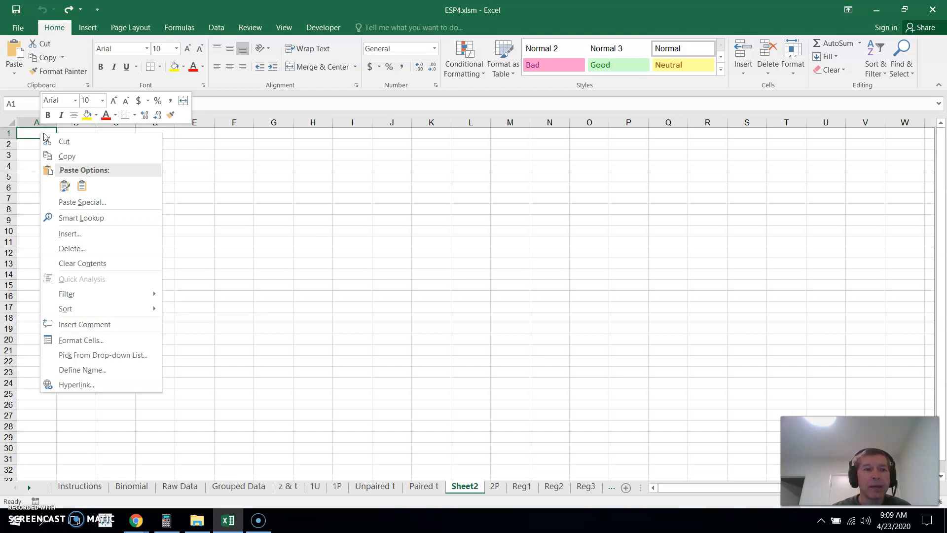
left_click(81, 202)
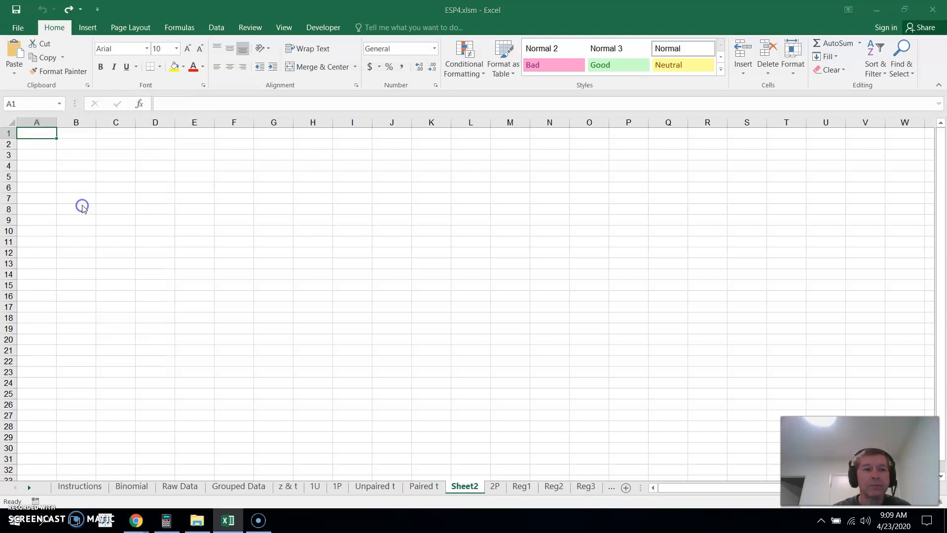
left_click(65, 138)
left_click(282, 324)
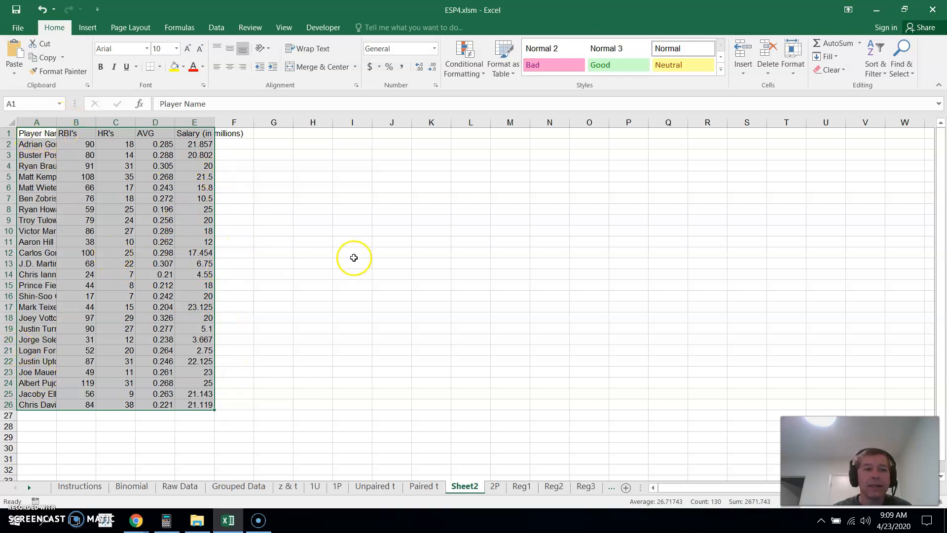
left_click(354, 261)
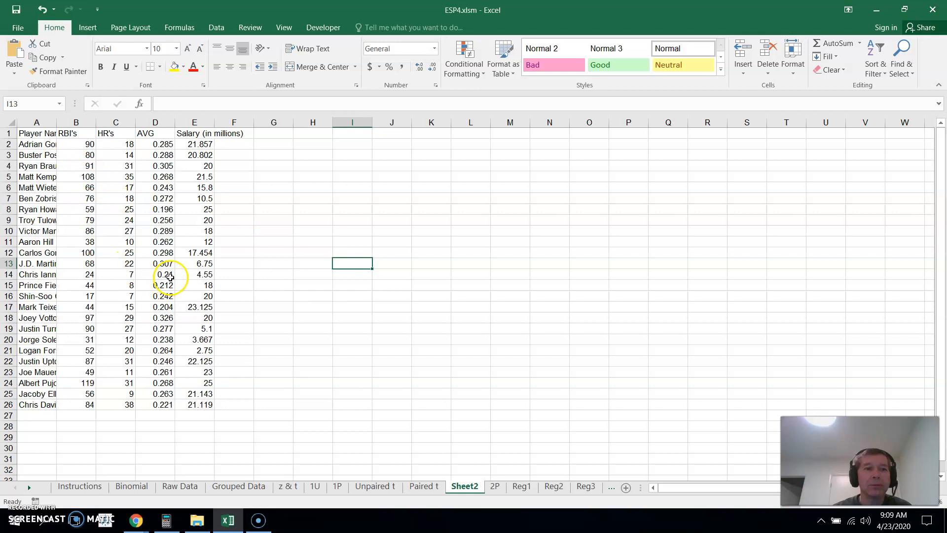
Check the RBI vs. Salary question in the browser, and copy the RBI's values B2:B26 from Sheet2 in Excel
left_click(136, 521)
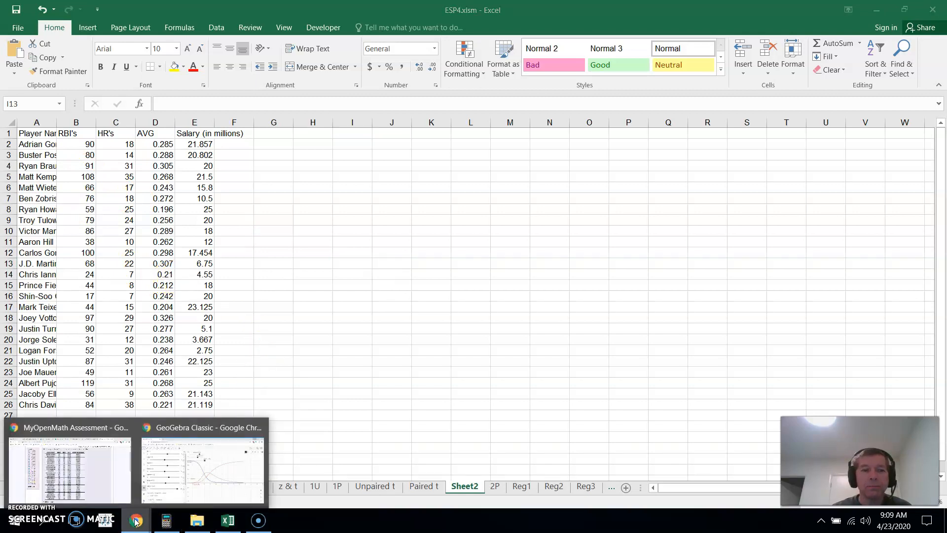
left_click(101, 468)
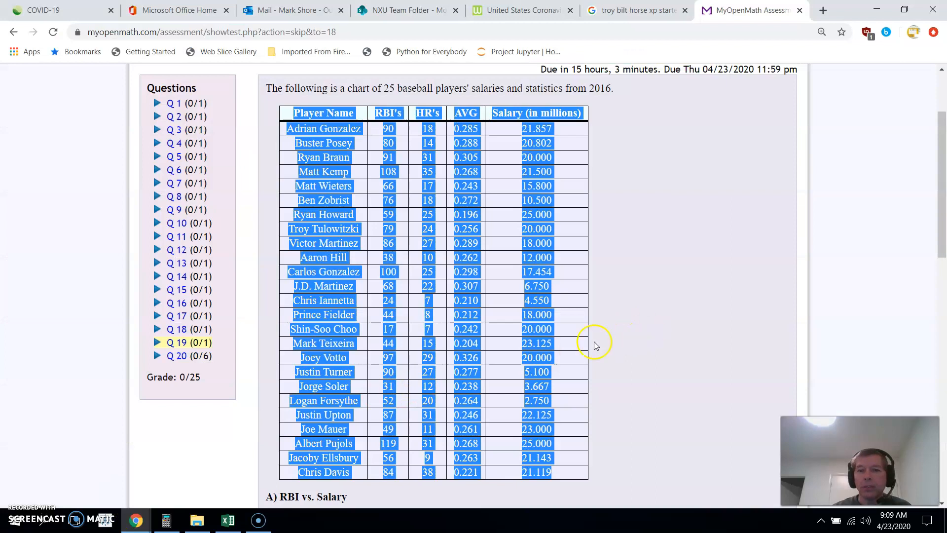
left_click(537, 349)
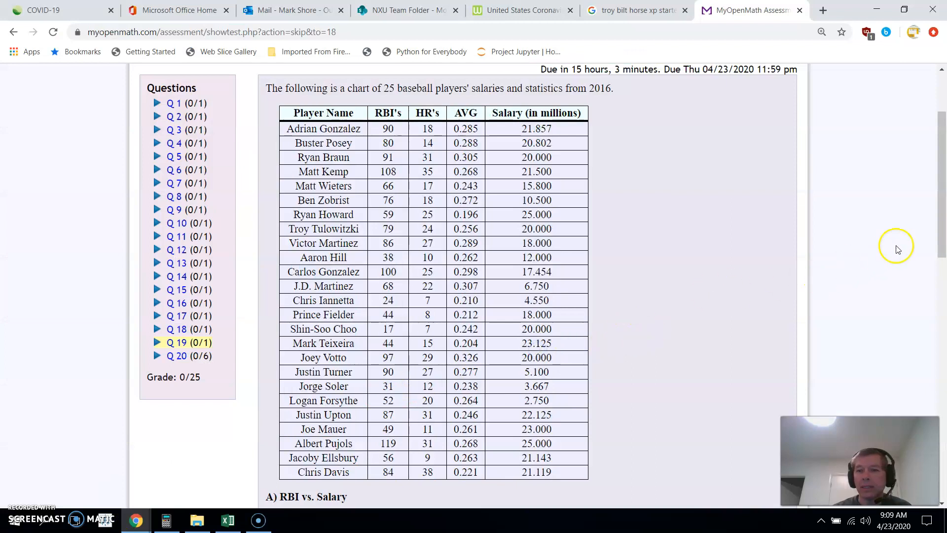
left_click_drag(942, 219, 942, 280)
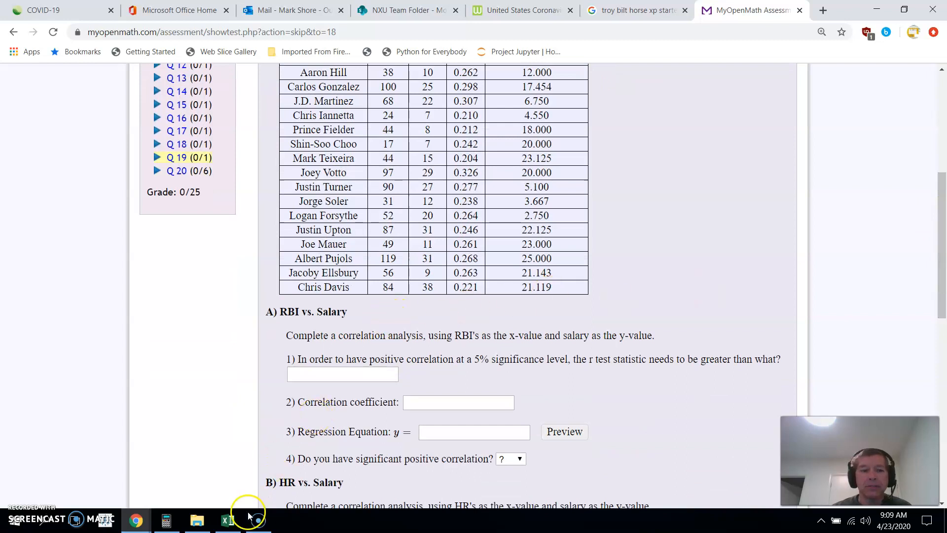
left_click(227, 516)
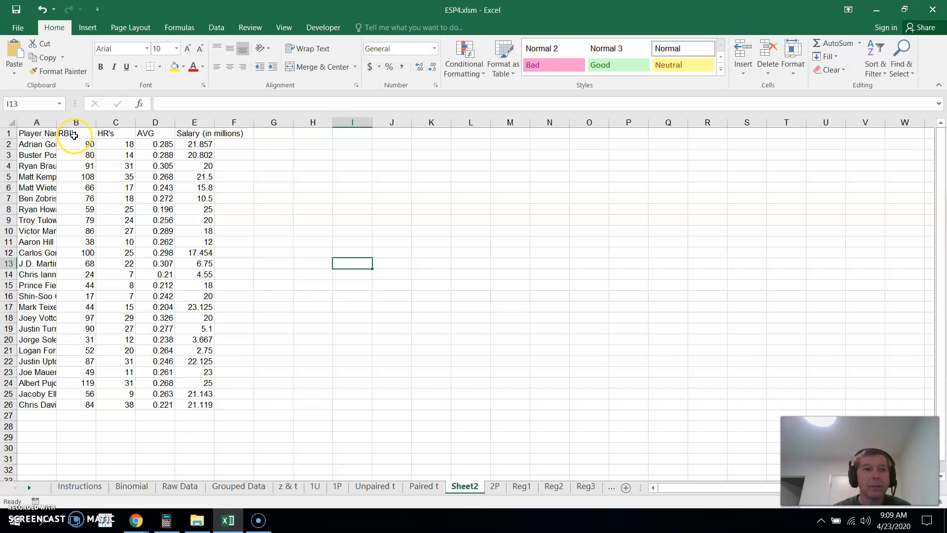
left_click_drag(79, 143, 77, 404)
key("ctrl+c")
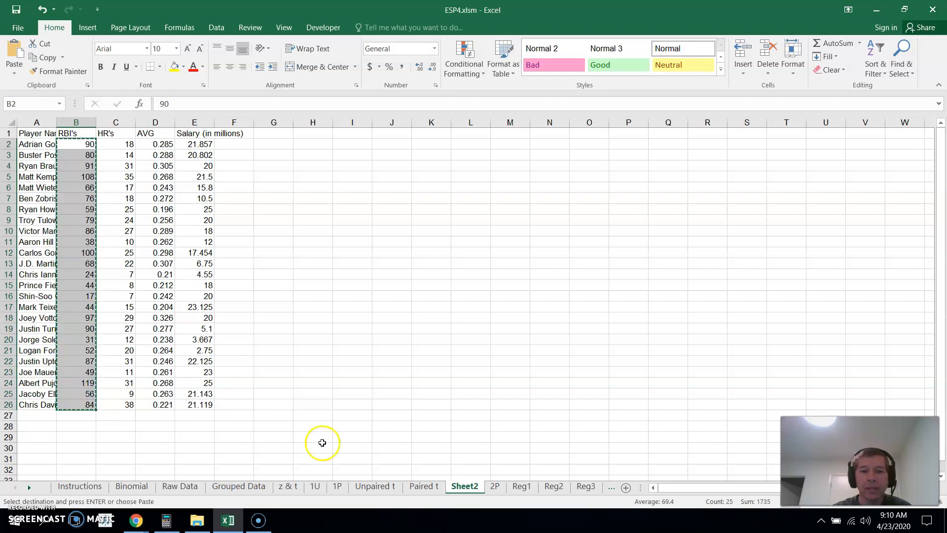
Paste the copied RBI's data as values into the X Values column of the Reg1 sheet, starting at E4
left_click(521, 486)
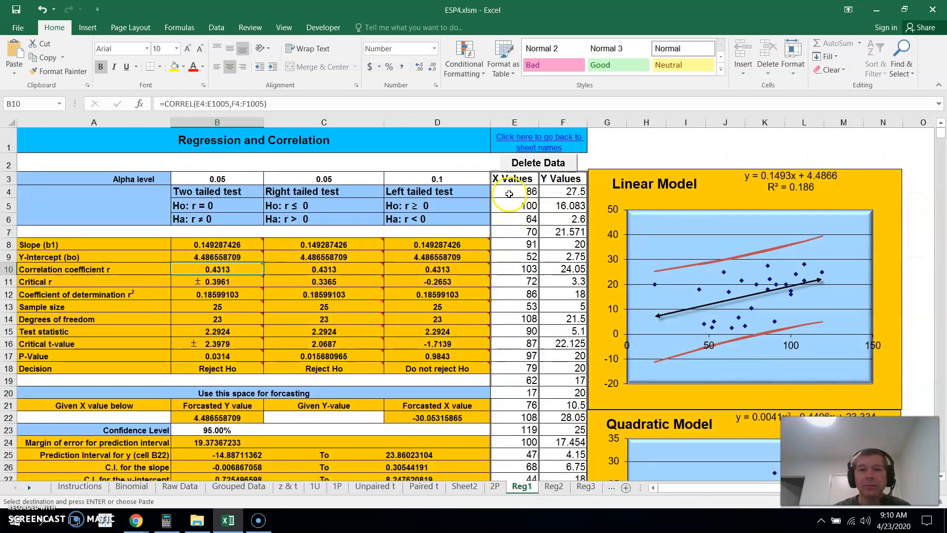
left_click(508, 193)
right_click(509, 193)
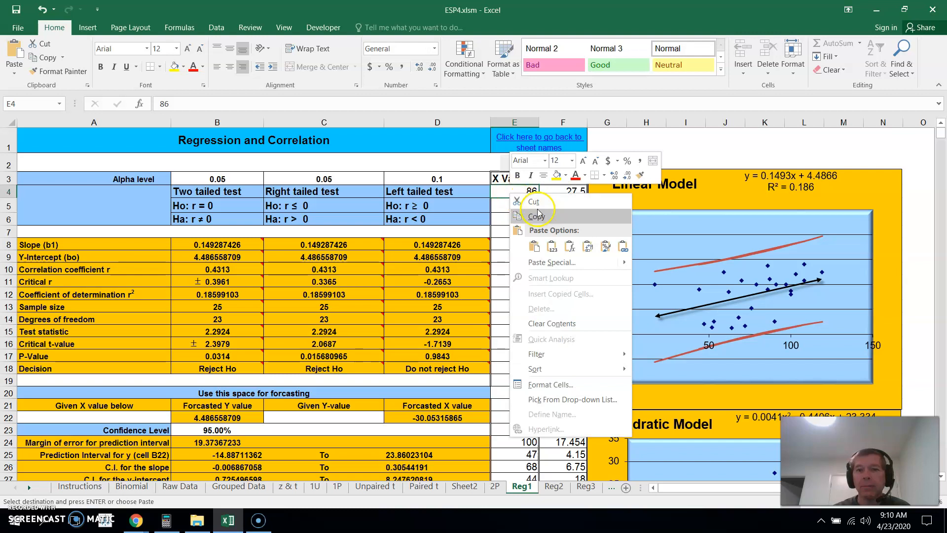
left_click(553, 248)
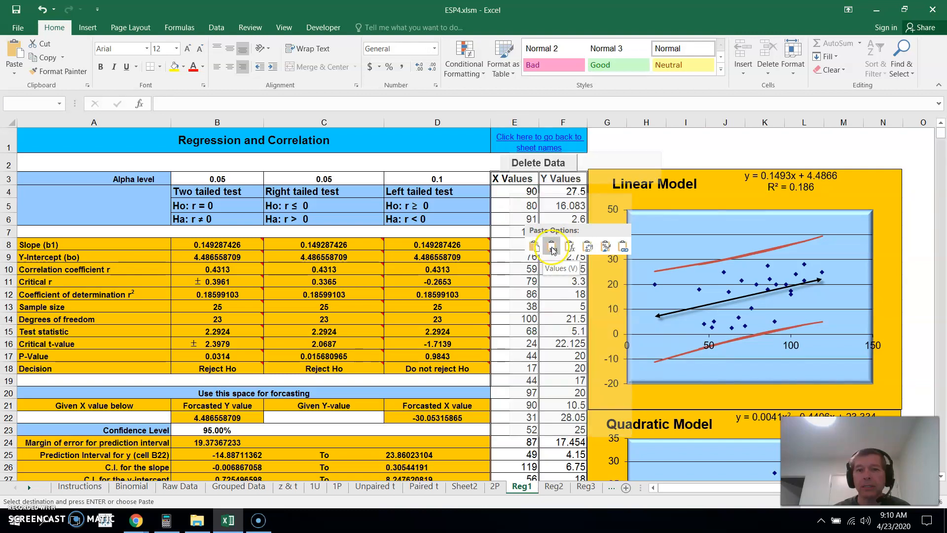
mouse_move(942, 136)
left_mouse_down()
mouse_move(943, 151)
mouse_move(943, 140)
left_mouse_up()
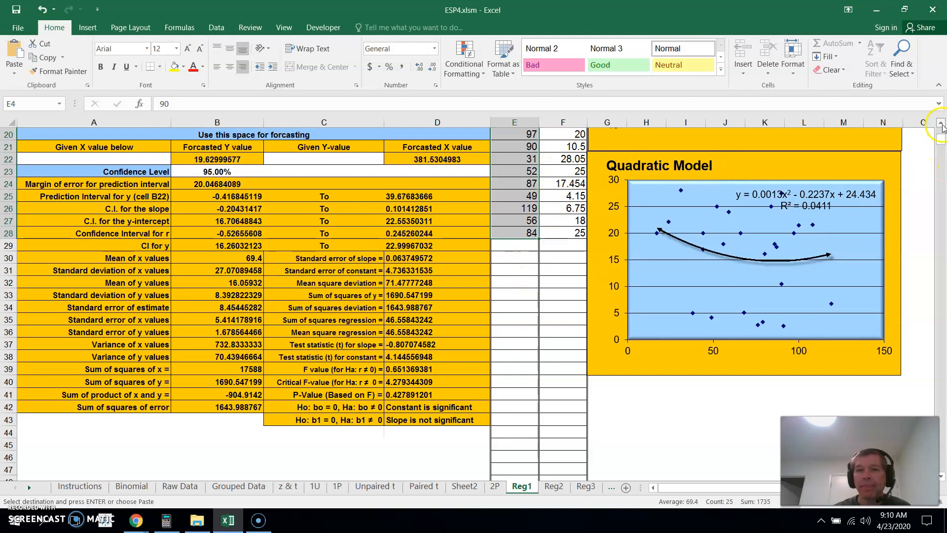
left_click(941, 123)
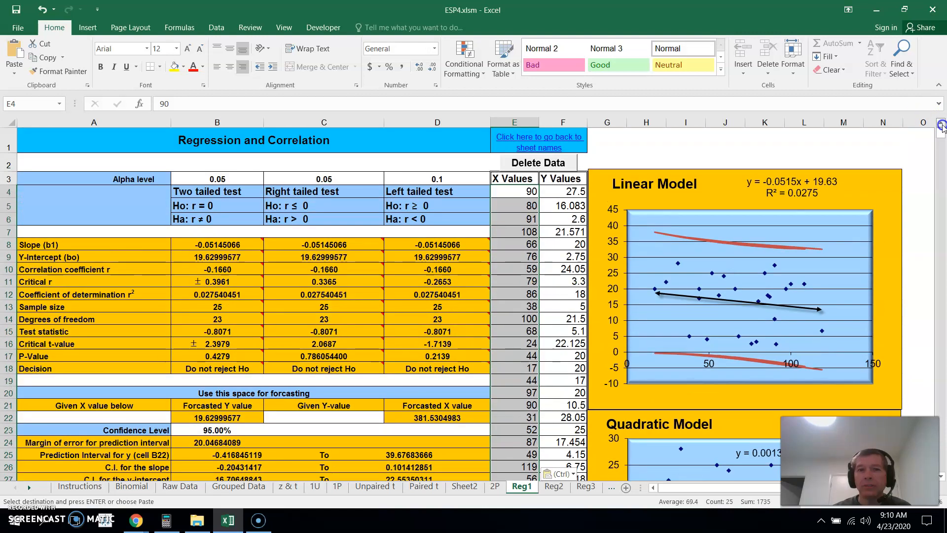
left_click(166, 519)
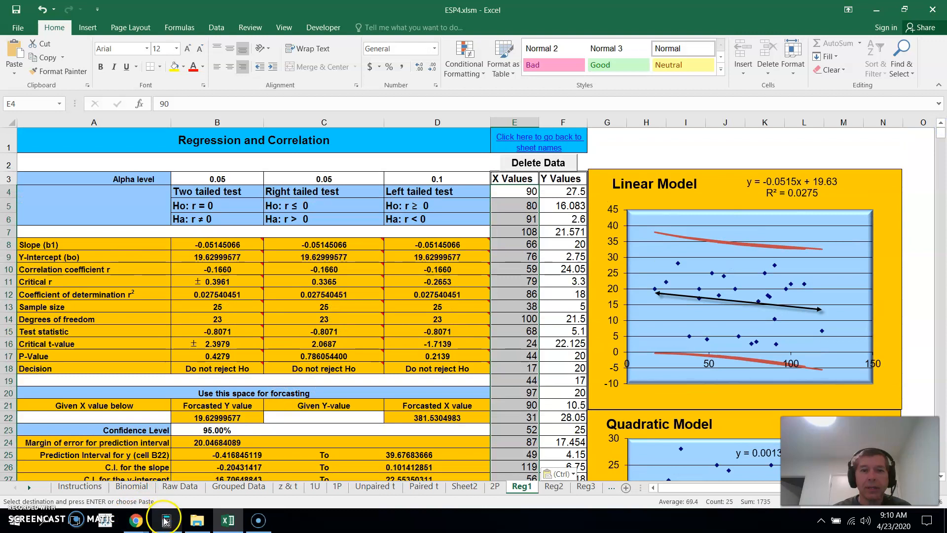
mouse_move(164, 526)
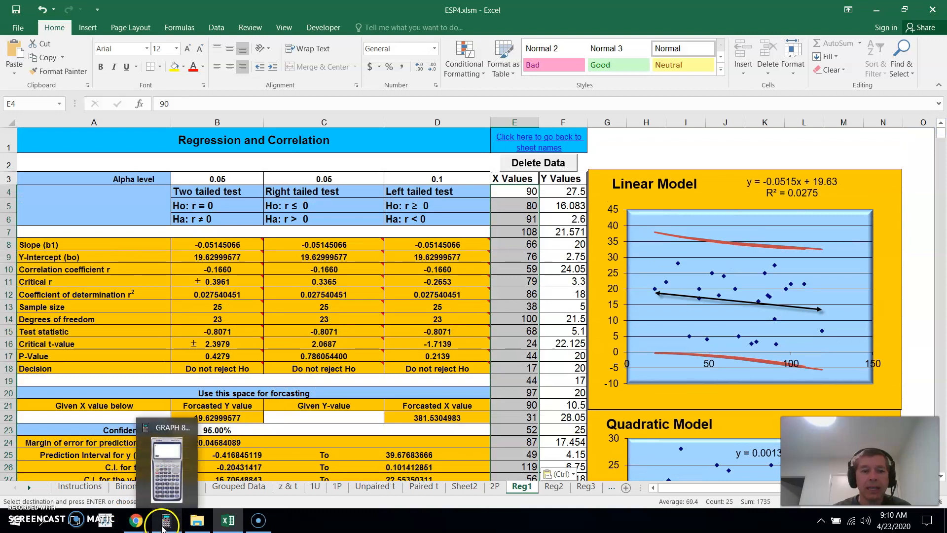
Copy the salaries E2:E26 from Sheet2 and paste them as values into the Y Values column of Reg1, starting at F4
left_click(475, 487)
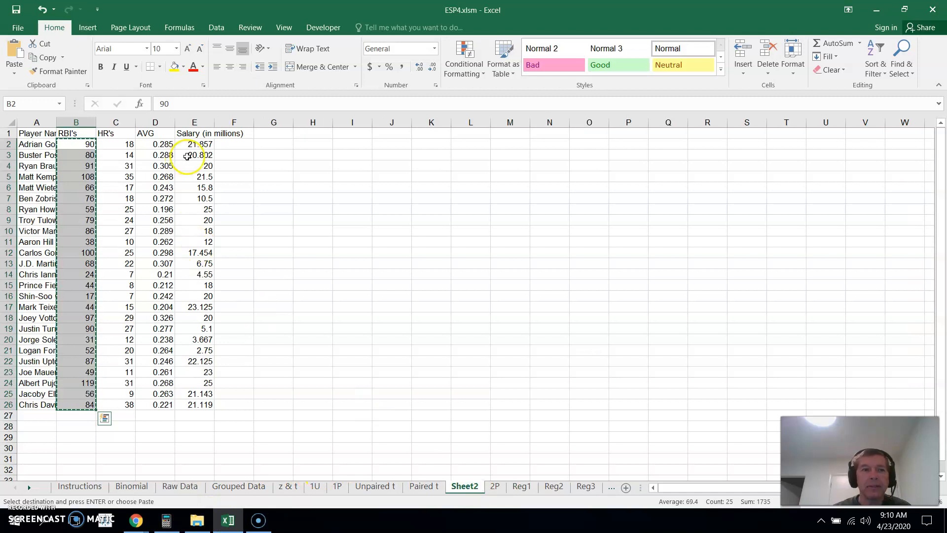
left_click_drag(194, 147, 216, 406)
key("ctrl+c")
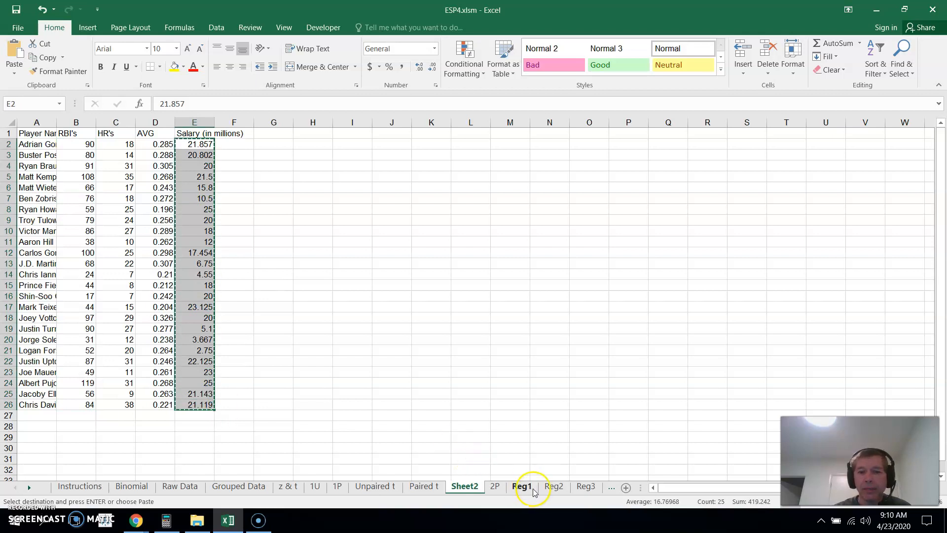
left_click(523, 487)
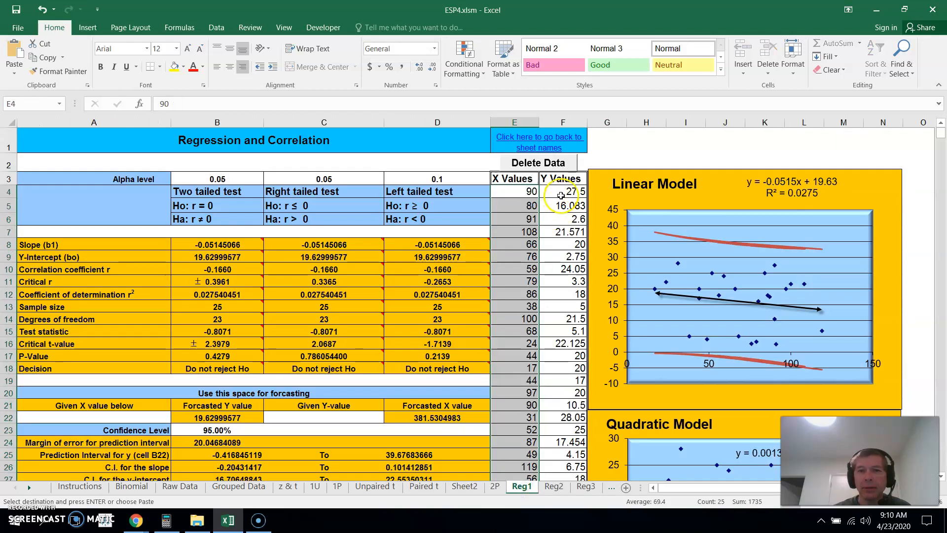
left_click(561, 194)
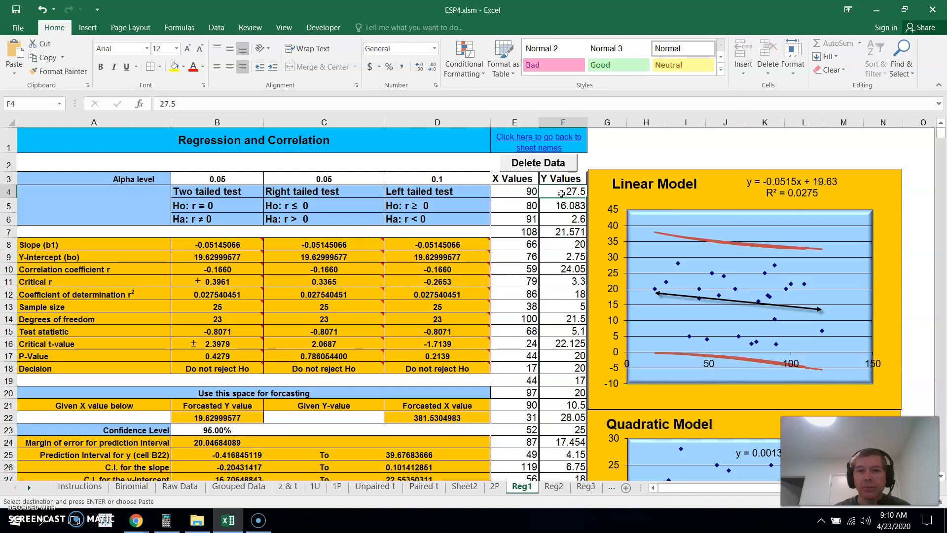
right_click(561, 193)
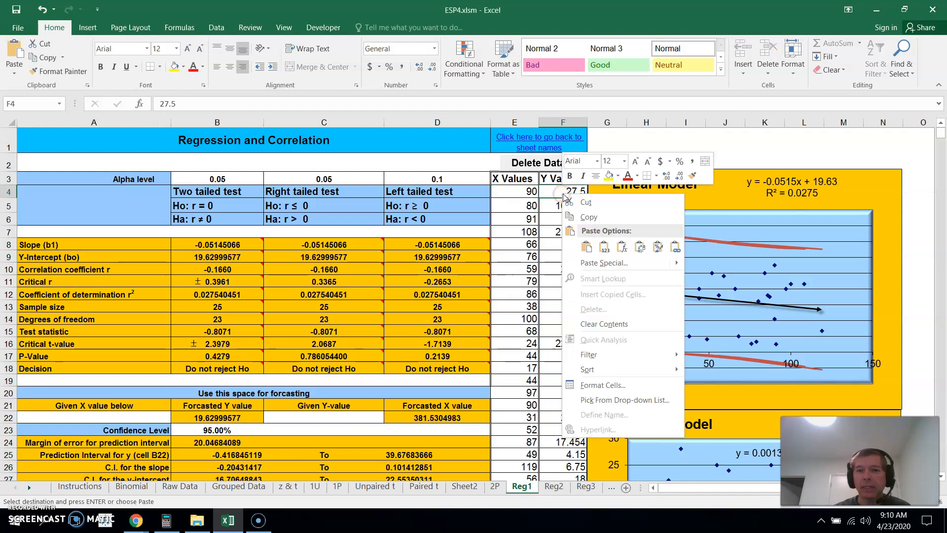
left_click(604, 245)
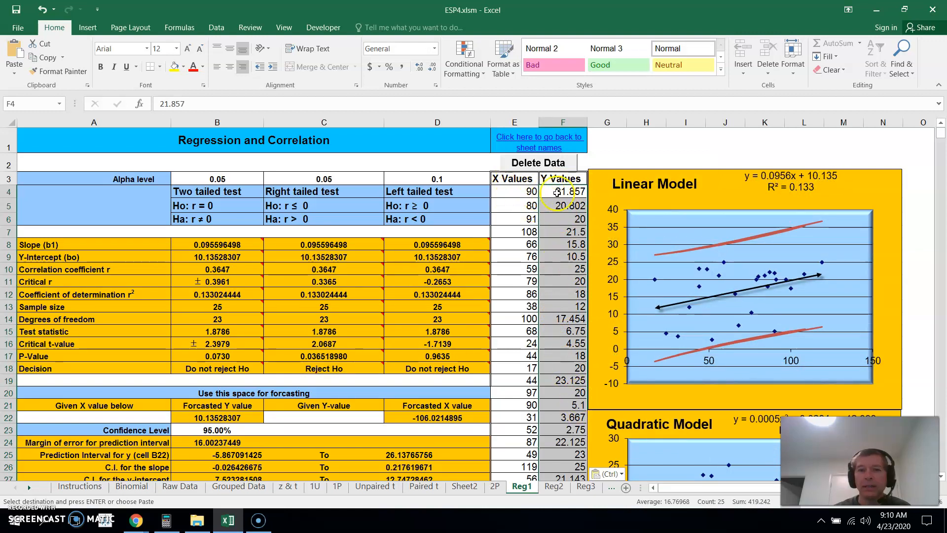
key("Escape")
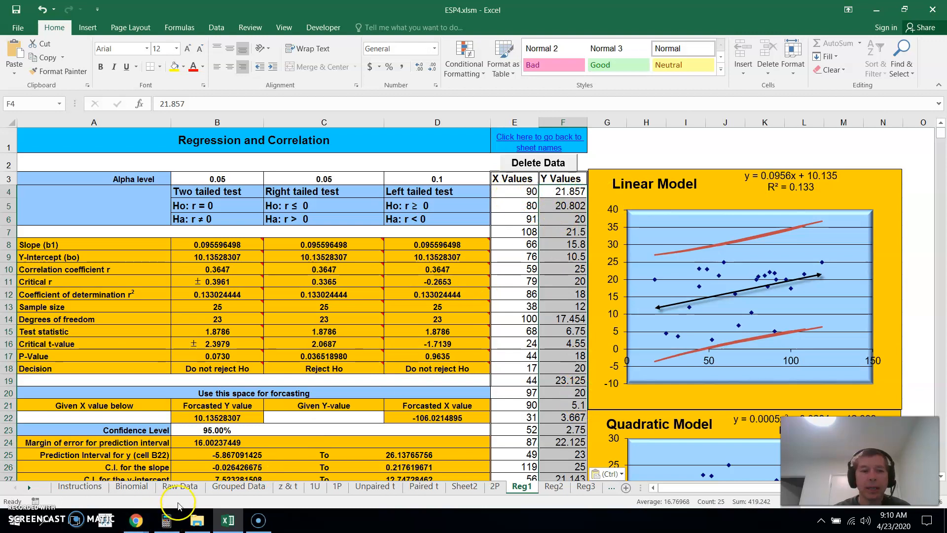
Compare the RBI's and salaries pasted into Reg1 with the source table on Sheet2, down to the last data row
left_click(463, 487)
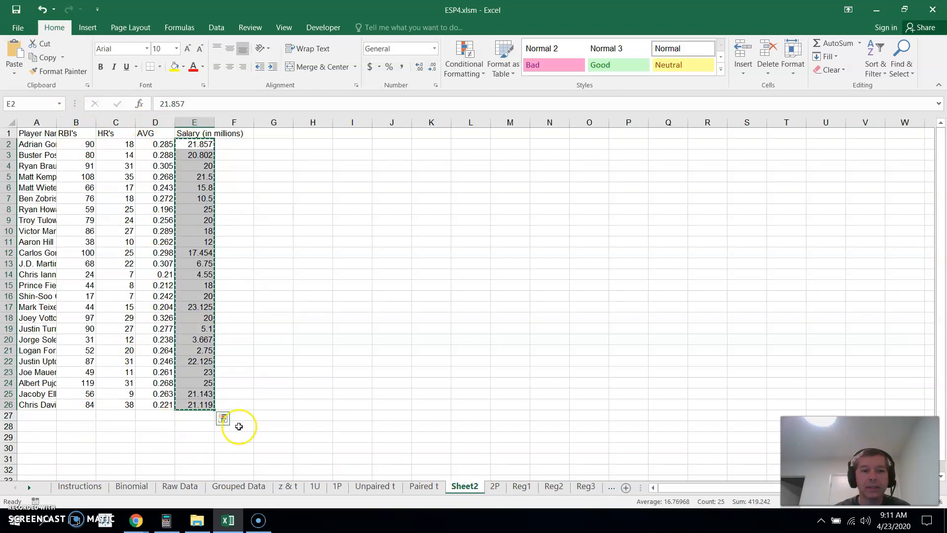
left_click(522, 486)
type("21.857 20.802 20 21.5 15.8 10.5 25 20 18 12 17.454 6.75 4.55 18 20 23.125 20 5.1 3.667 2.75 22.125 23 25 21.143 21.119")
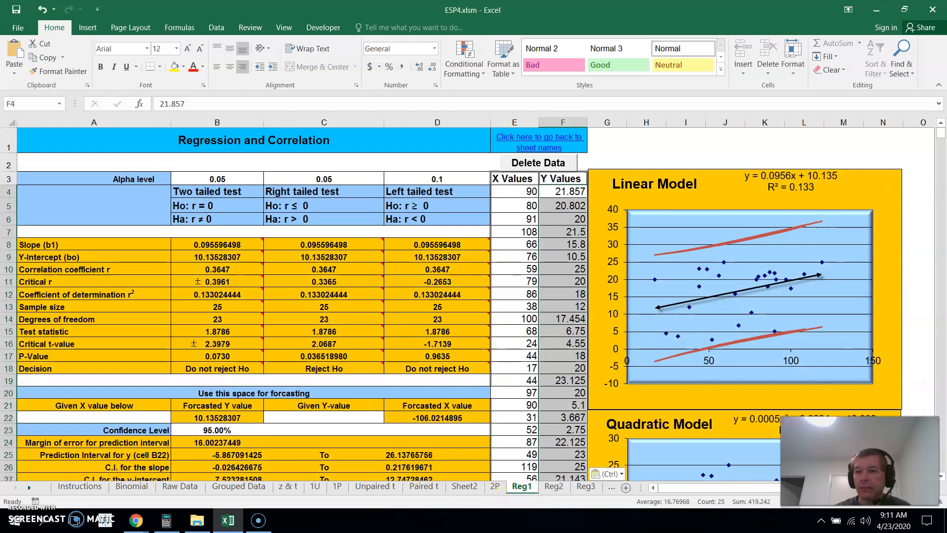
scroll(943, 479, "down", 2)
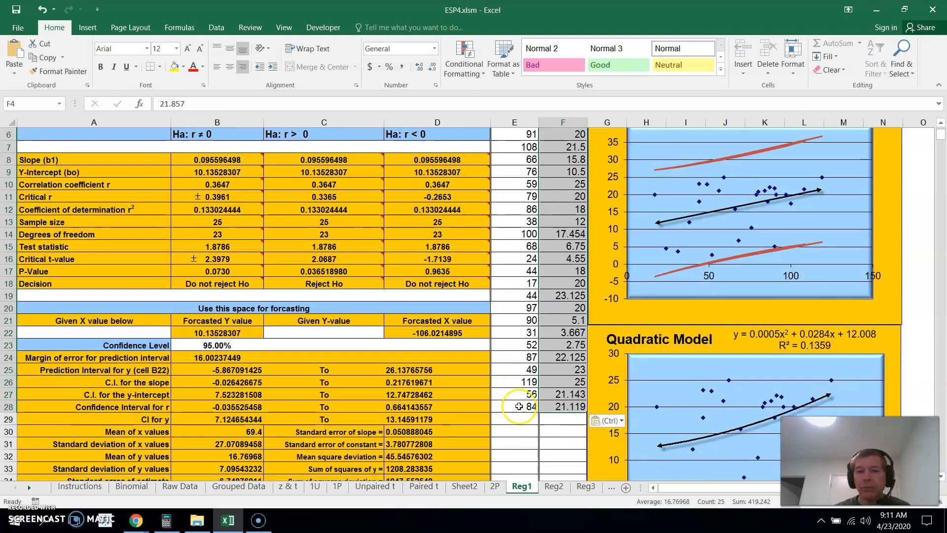
left_click(552, 398)
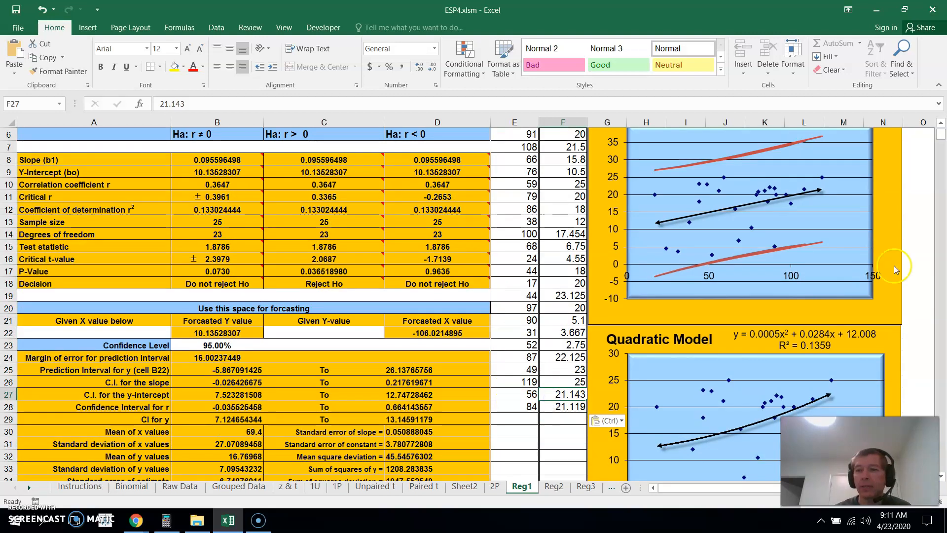
left_click(941, 125)
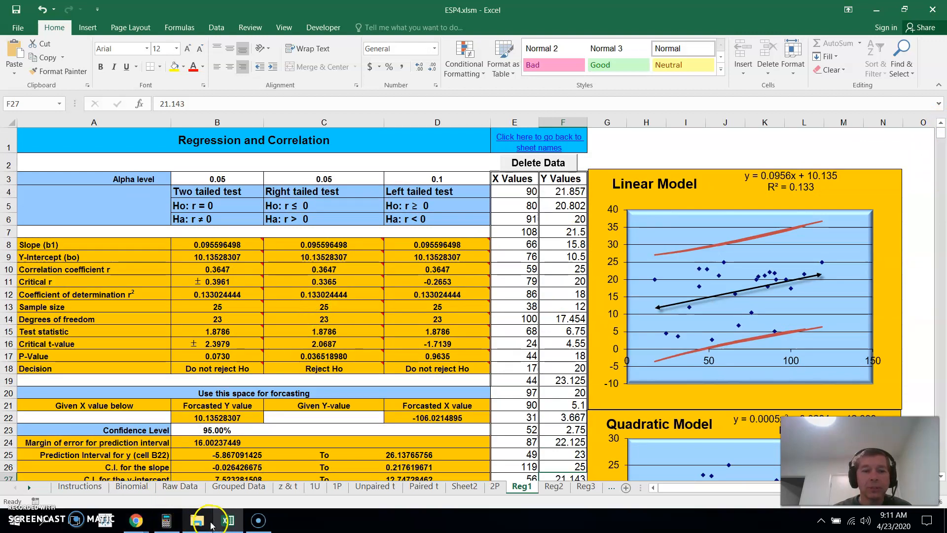
Switch to MyOpenMath in the browser and check the correlation direction and significance level asked for in RBI vs. Salary question 1
left_click(136, 522)
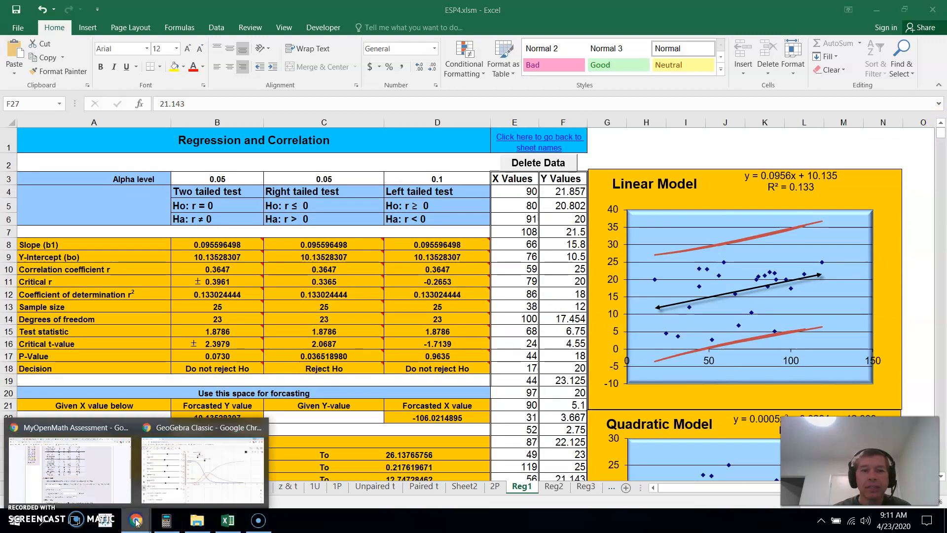
left_click(117, 453)
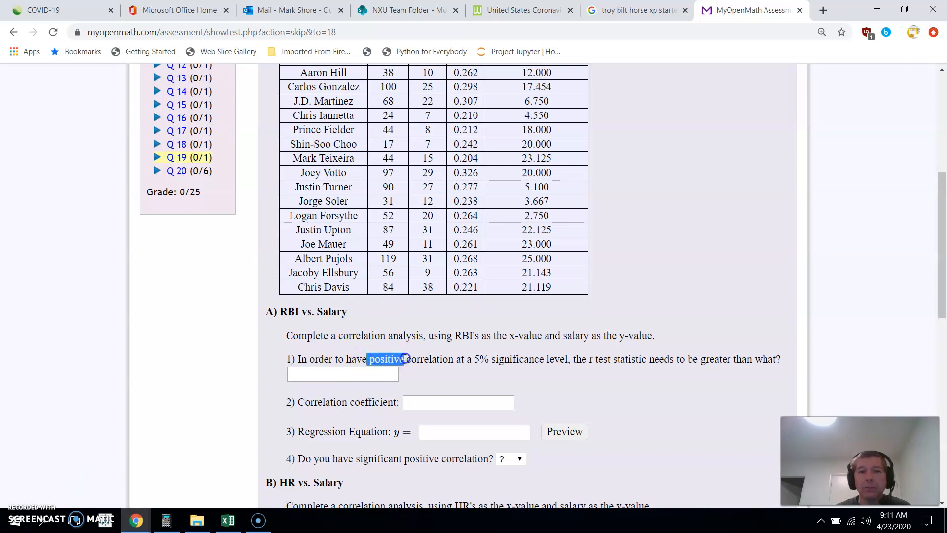
left_click(476, 358)
left_click_drag(514, 358, 555, 357)
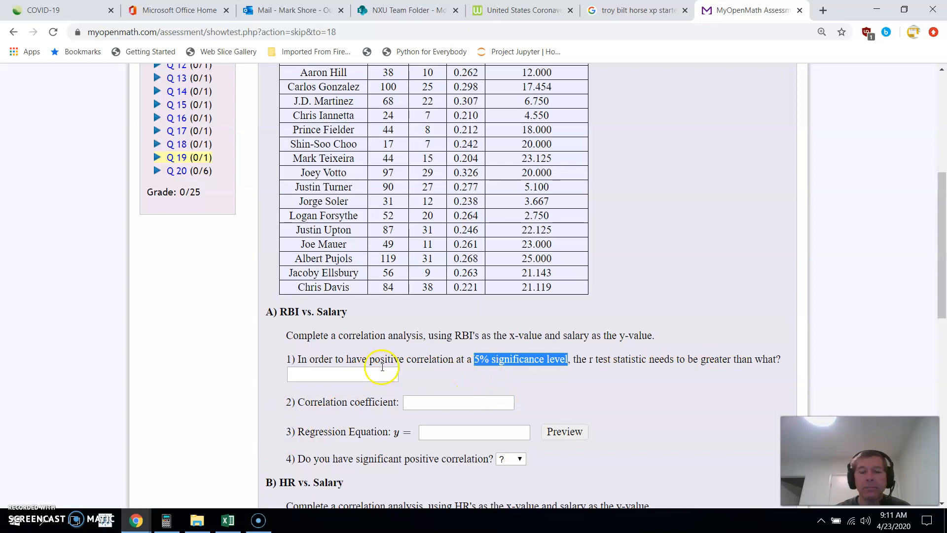
Return to Reg1 in Excel and examine the right tailed test's alpha level, correlation coefficient, critical r and decision
left_click(228, 520)
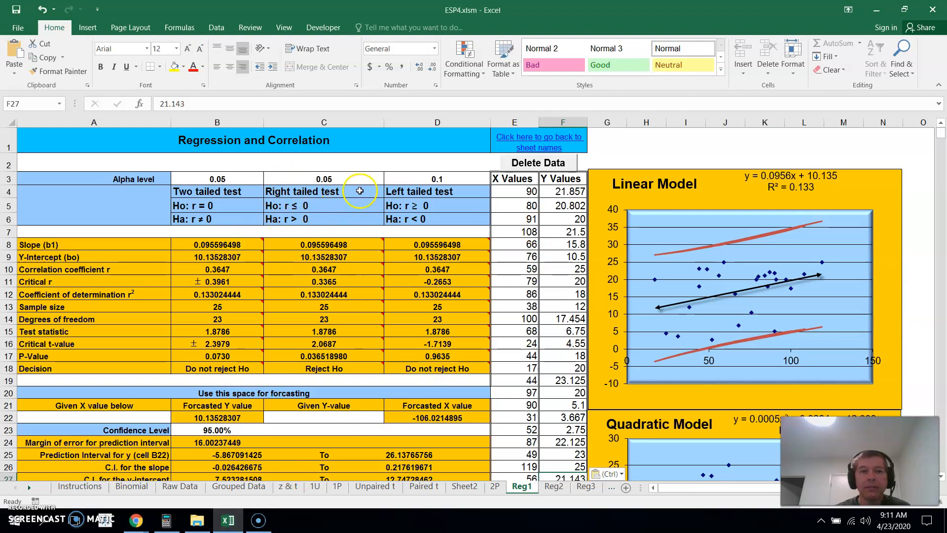
left_click(333, 179)
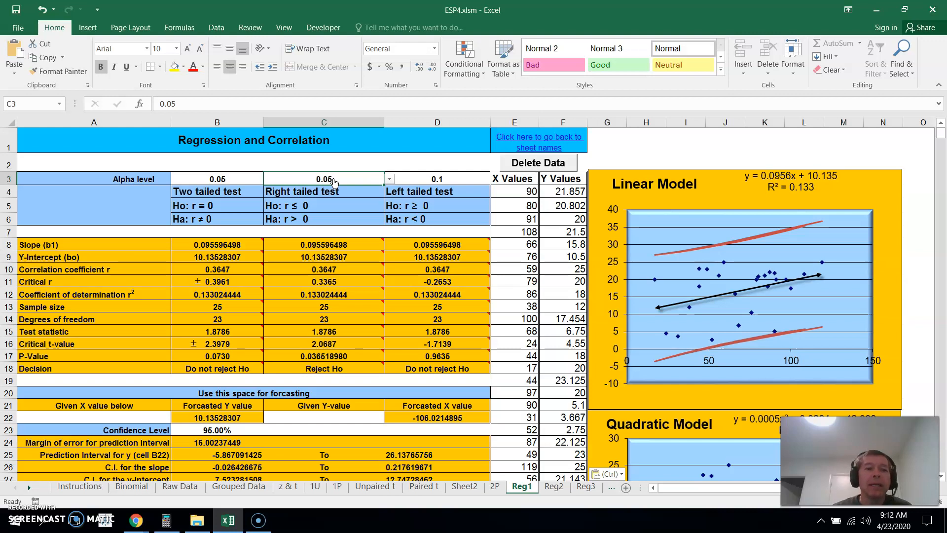
left_click(335, 370)
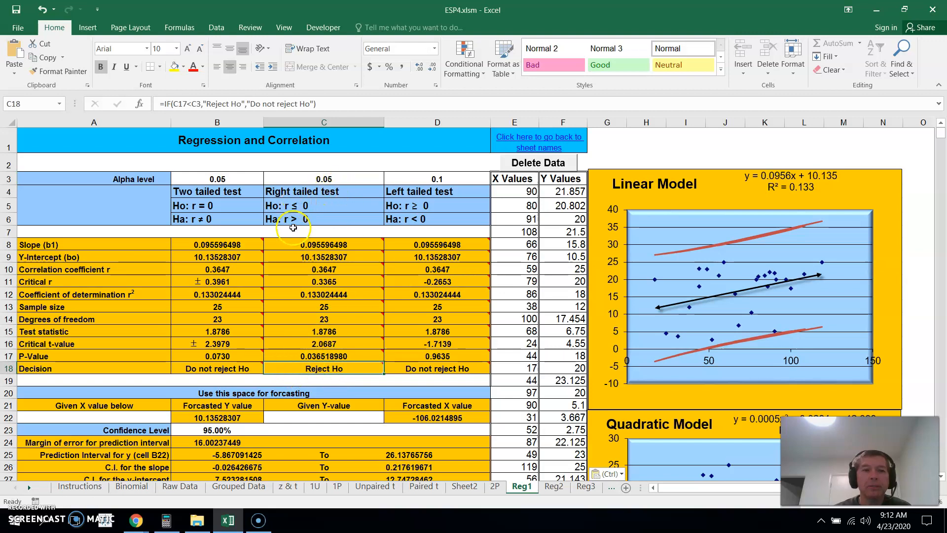
mouse_move(300, 238)
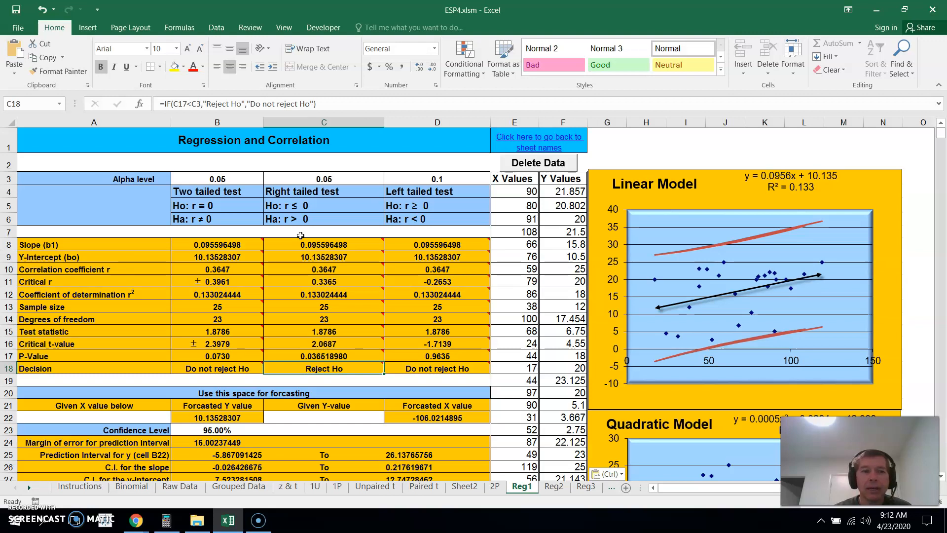
left_click(25, 285)
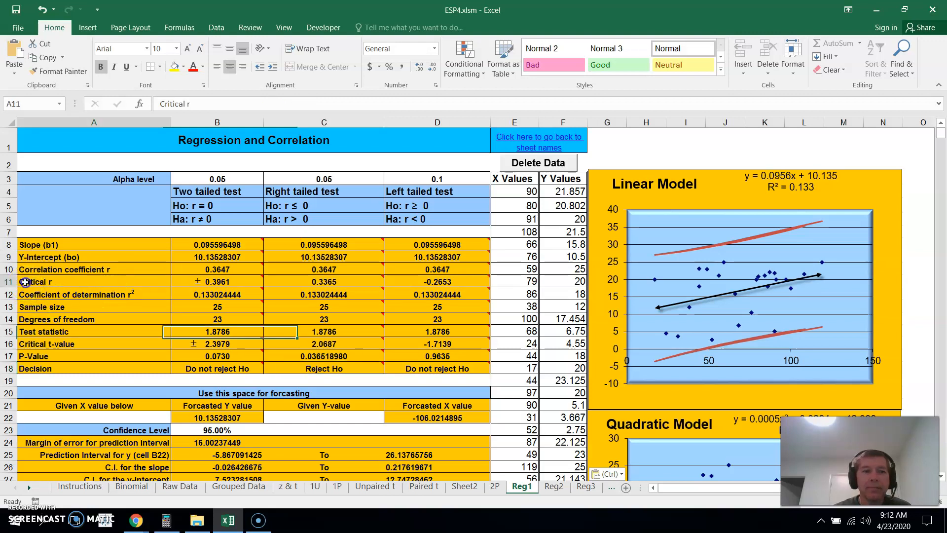
left_click(345, 284)
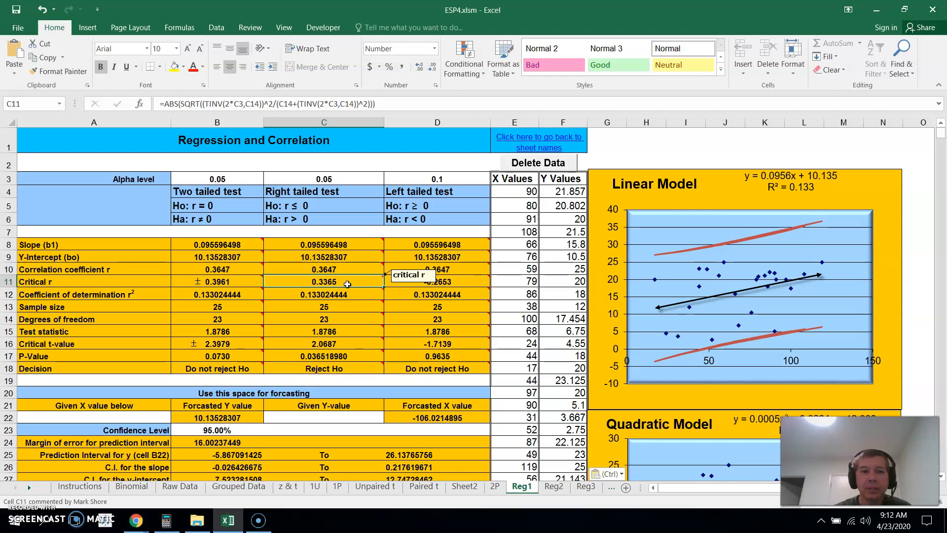
left_click(344, 270)
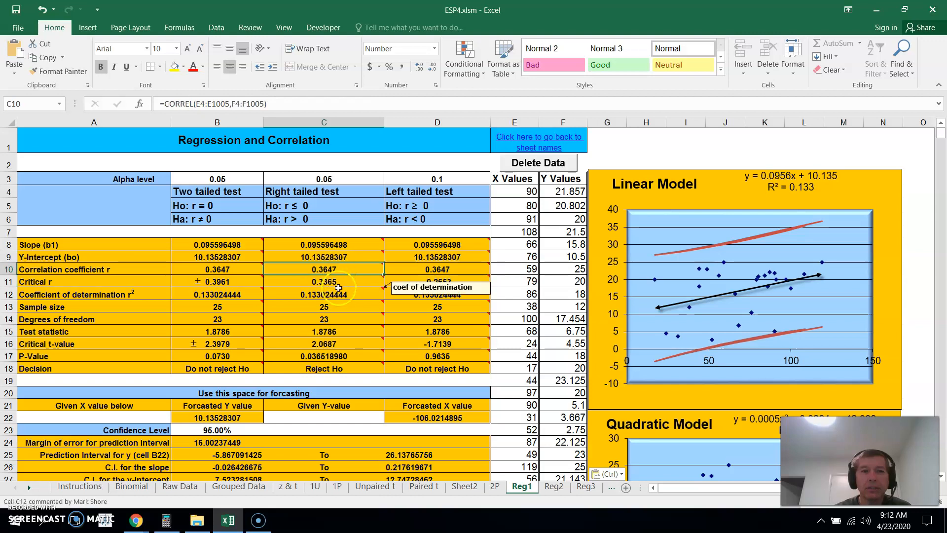
left_click(337, 281)
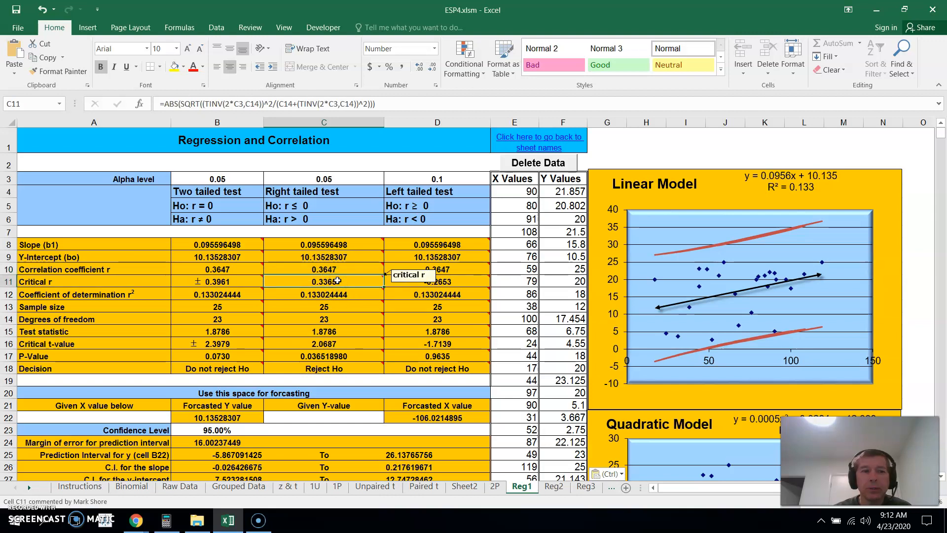
left_click(336, 267)
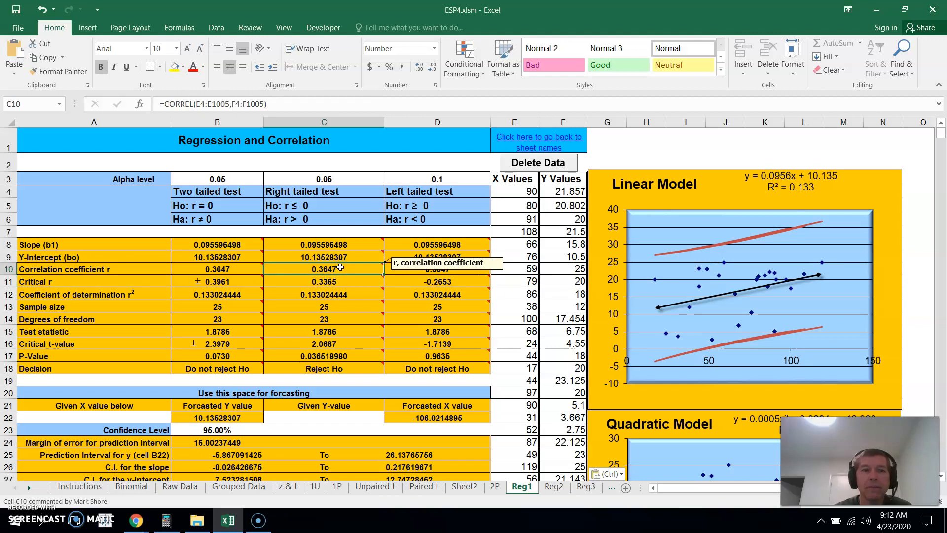
left_click(340, 281)
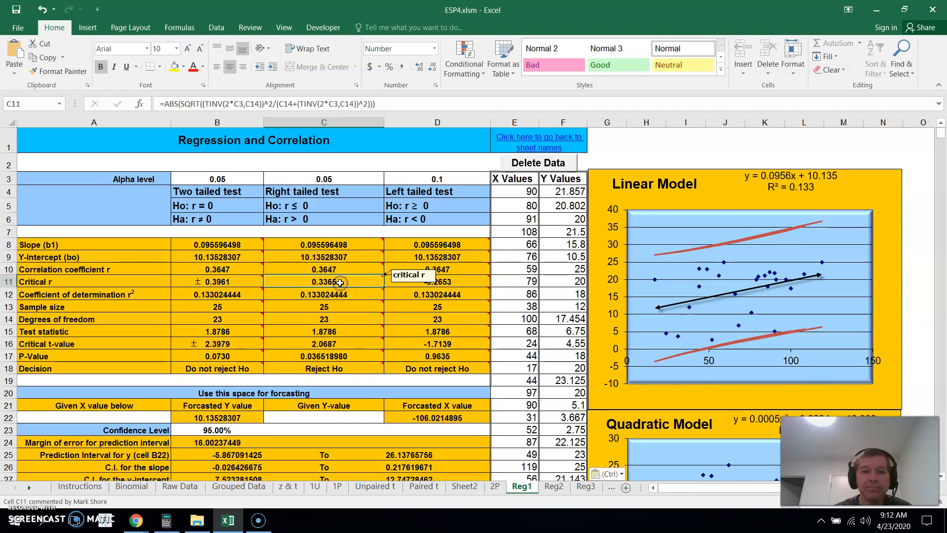
left_click(349, 368)
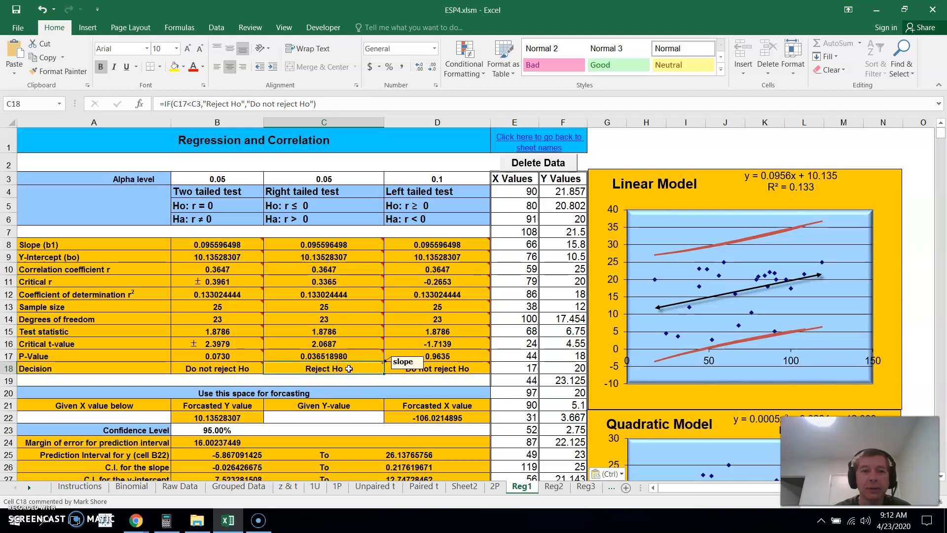
left_click(286, 279)
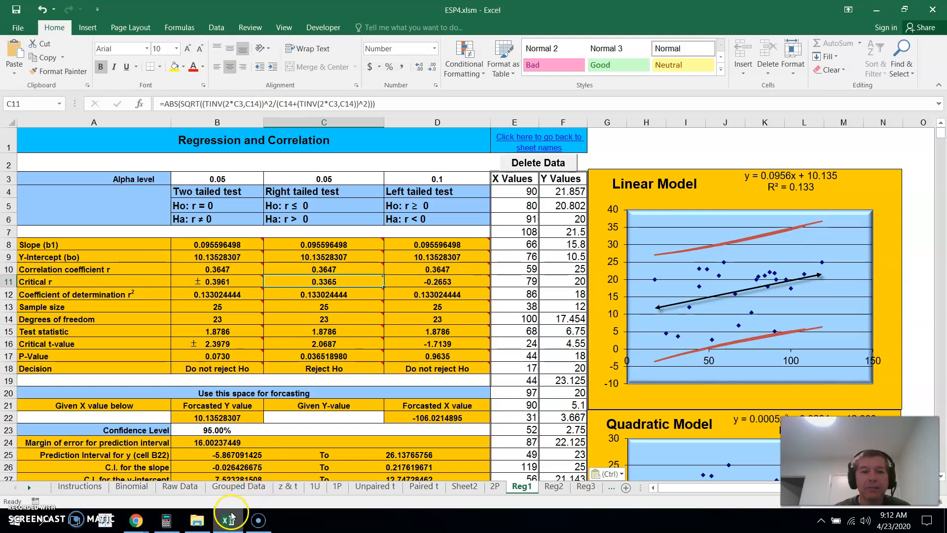
Switch to MyOpenMath and enter .3365 as the answer to RBI vs. Salary question 1
mouse_move(226, 518)
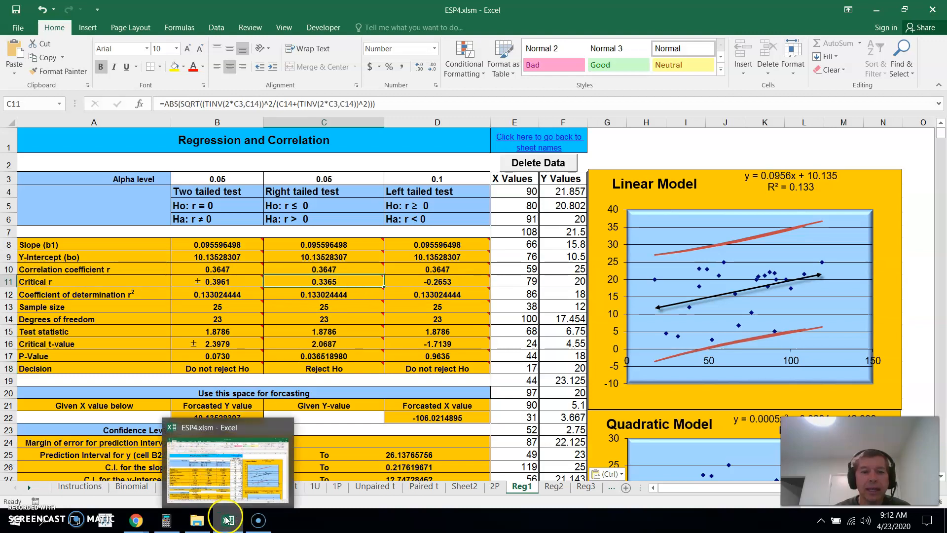
mouse_move(139, 524)
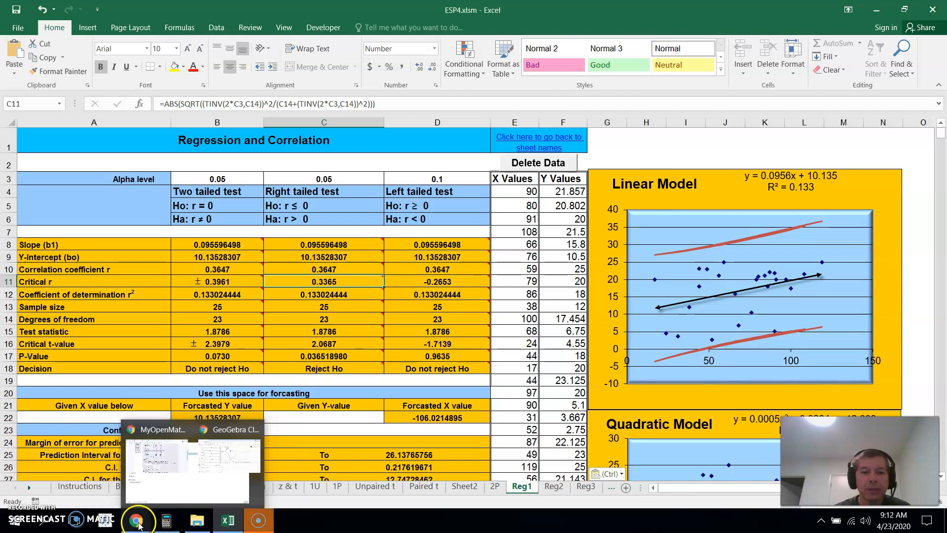
left_click(100, 464)
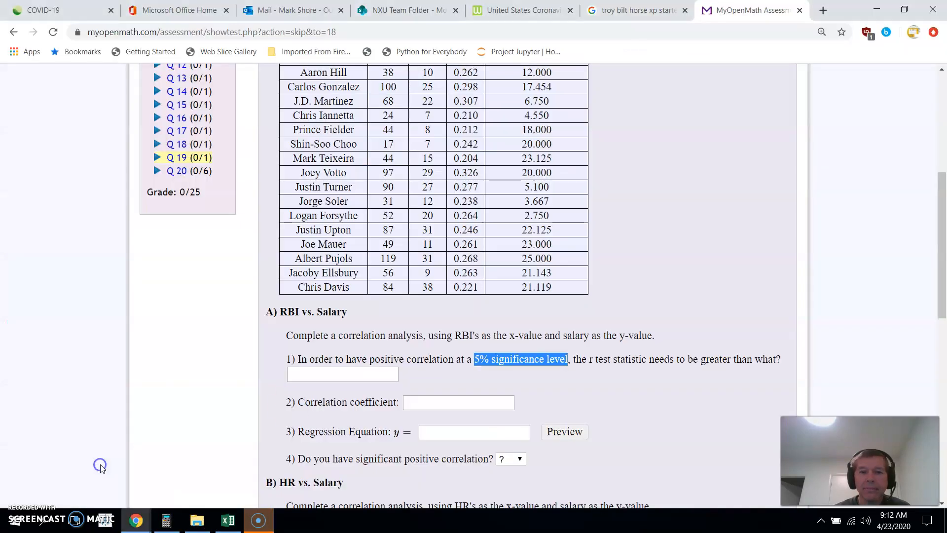
left_click(342, 377)
type(".3365")
left_click(659, 410)
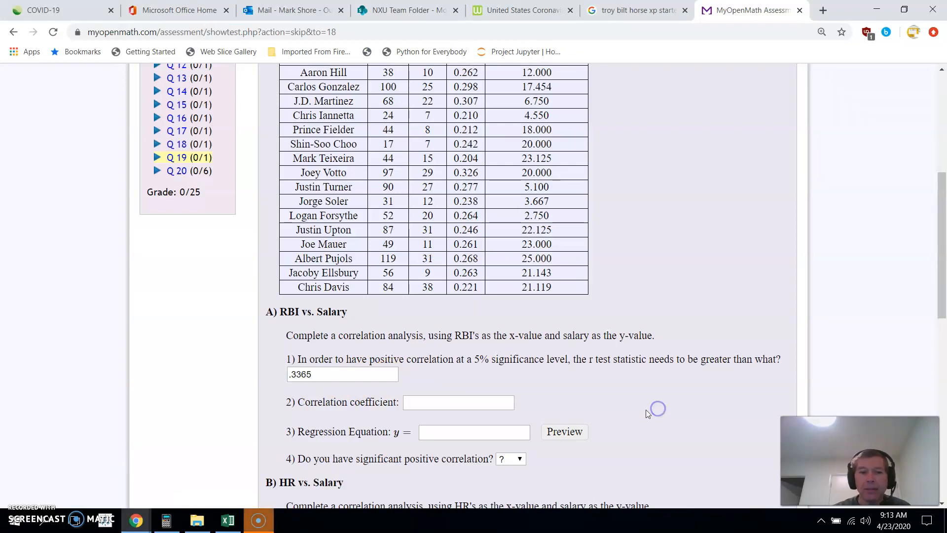
Back in Excel, check the two tailed critical r and set the left tailed test's alpha level in D3 to 0.05
left_click(227, 519)
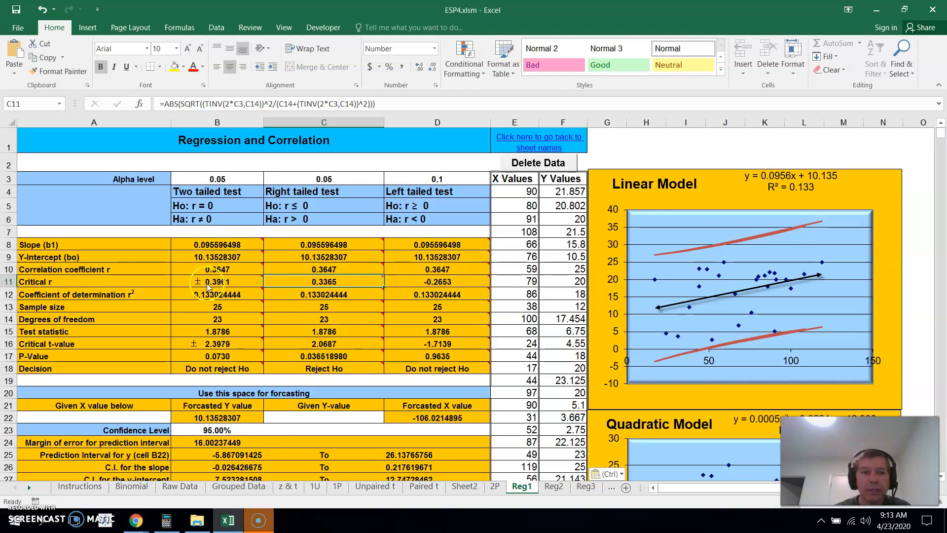
left_click(234, 280)
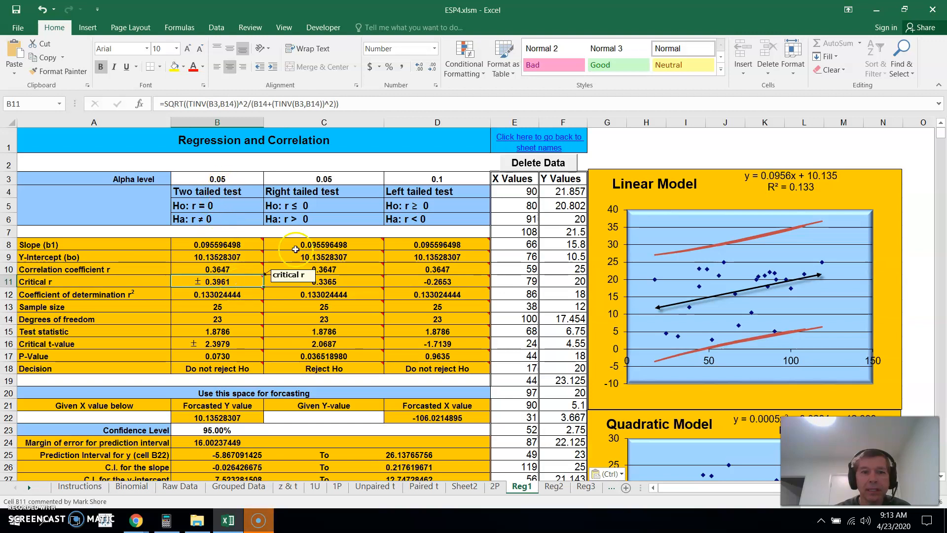
left_click(463, 180)
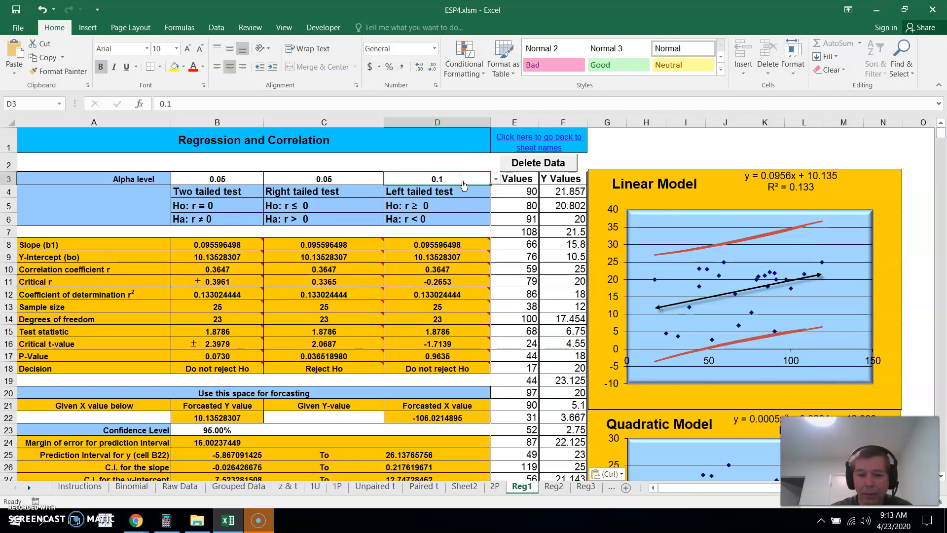
type(".05")
key("Return")
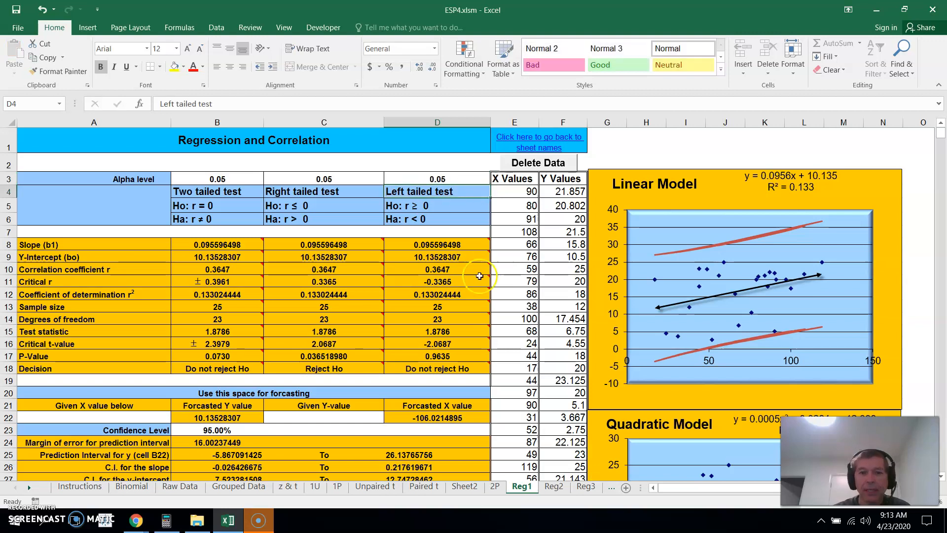
Compare the critical r of the left and right tailed tests, and check the right tailed decision
mouse_move(443, 303)
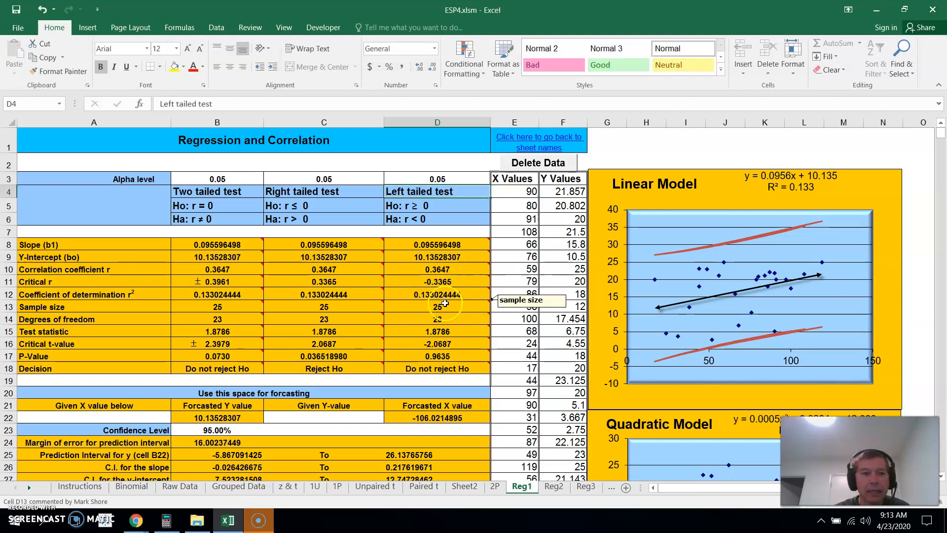
left_click(458, 282)
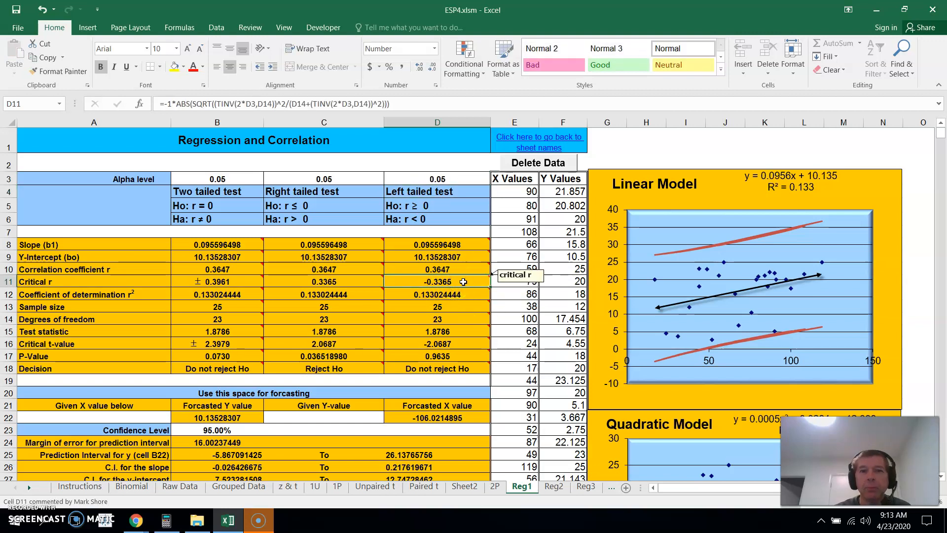
left_click(321, 285)
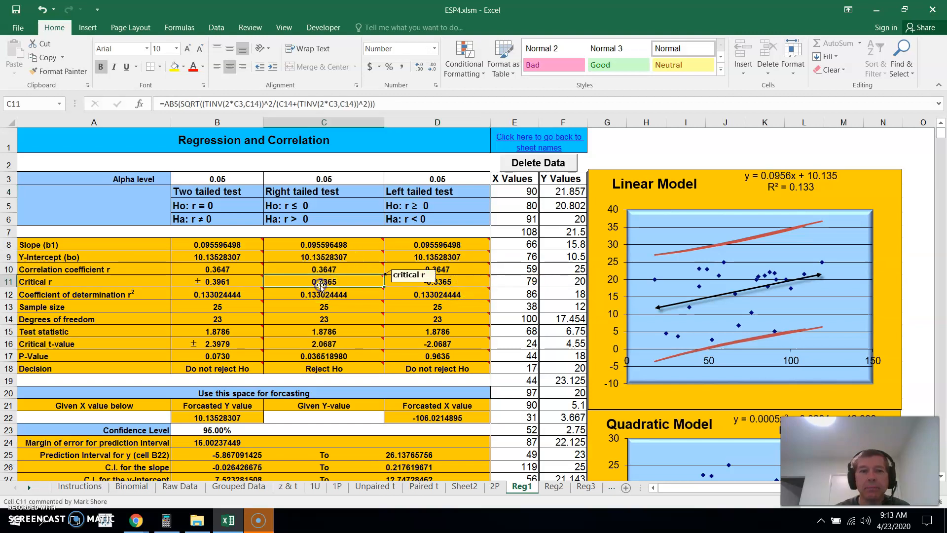
left_click(311, 285)
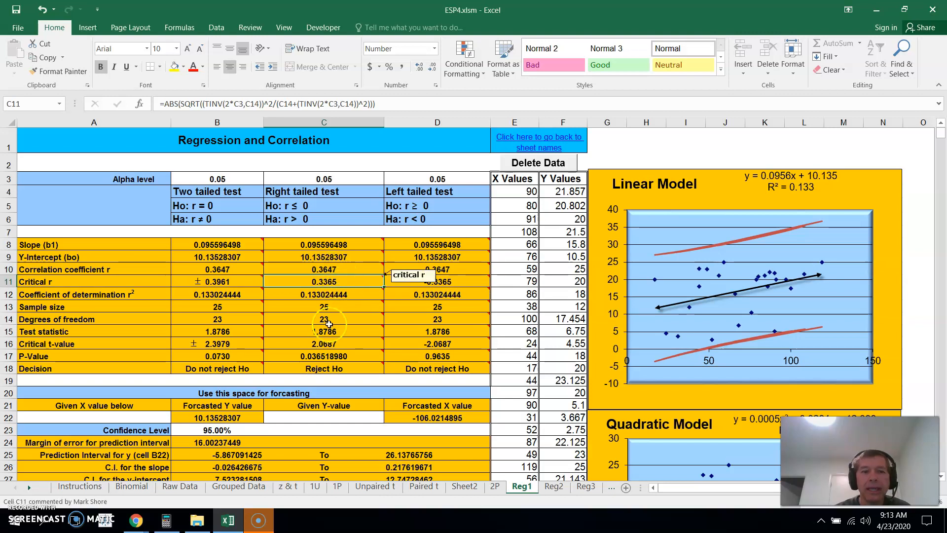
left_click(324, 370)
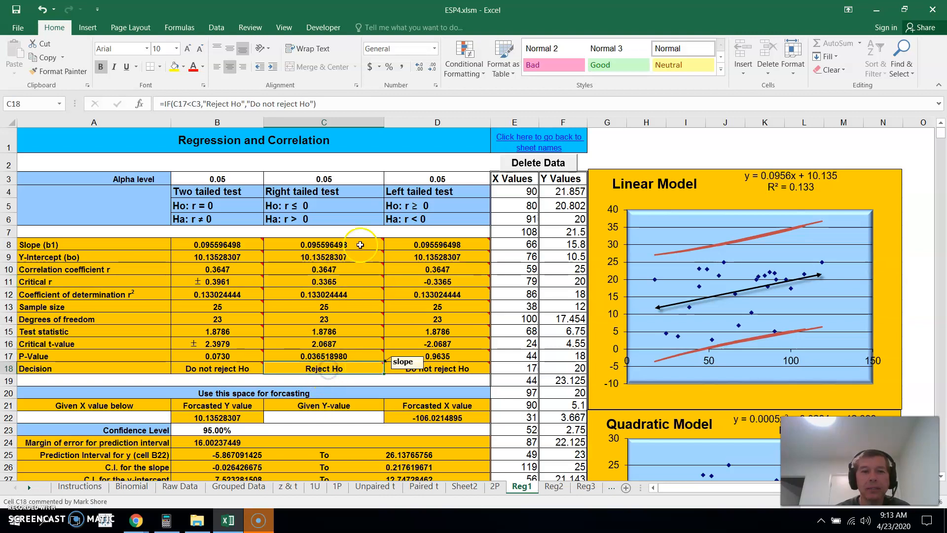
Set the right tailed test's alpha level in C3 to 0.005 and check its decision, critical r and correlation coefficient
left_click(355, 179)
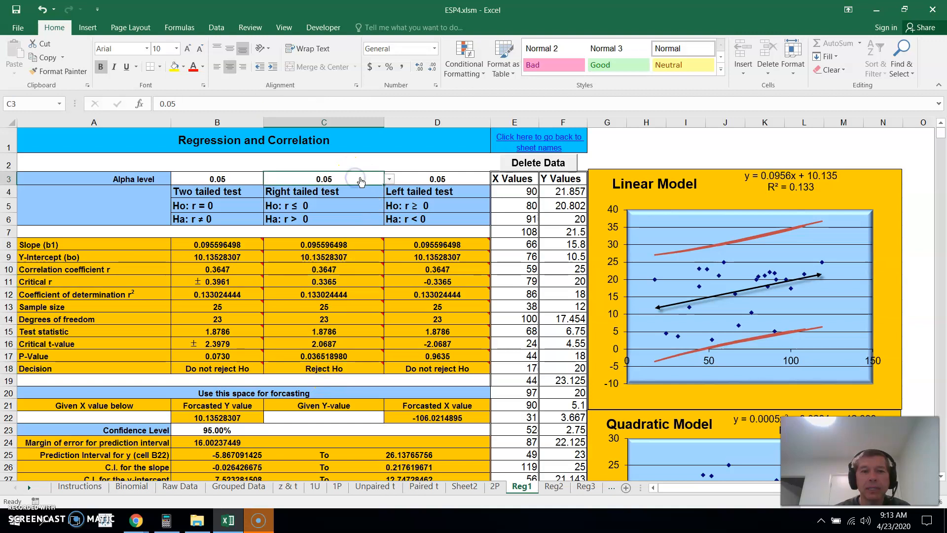
left_click(389, 179)
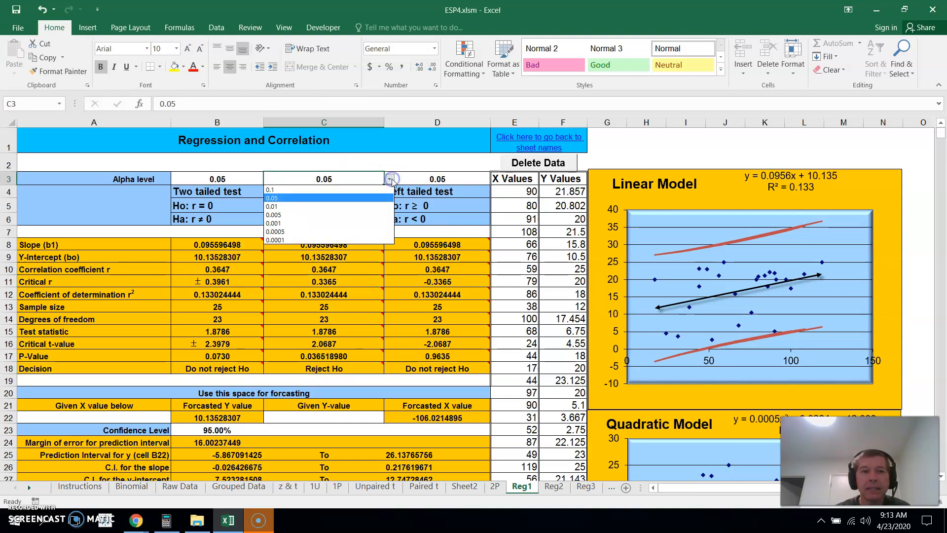
left_click(354, 215)
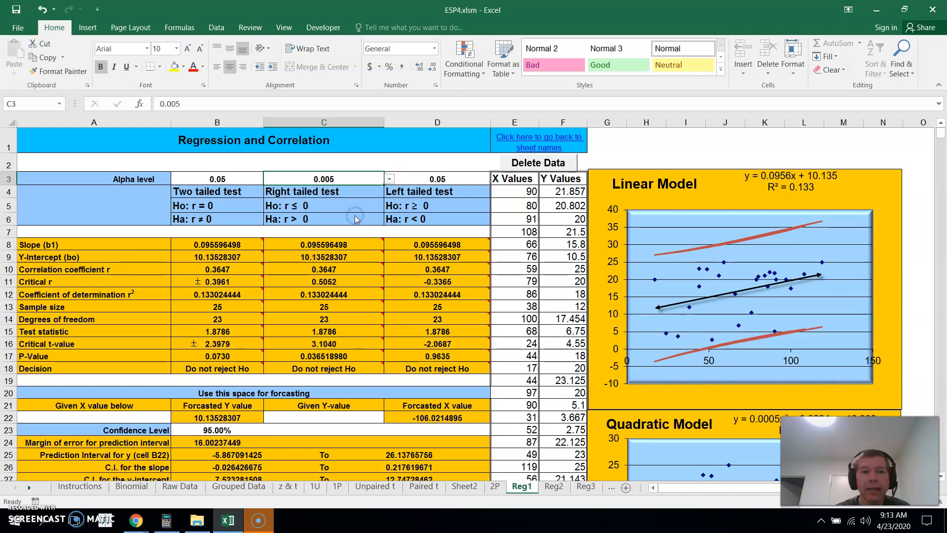
left_click(325, 368)
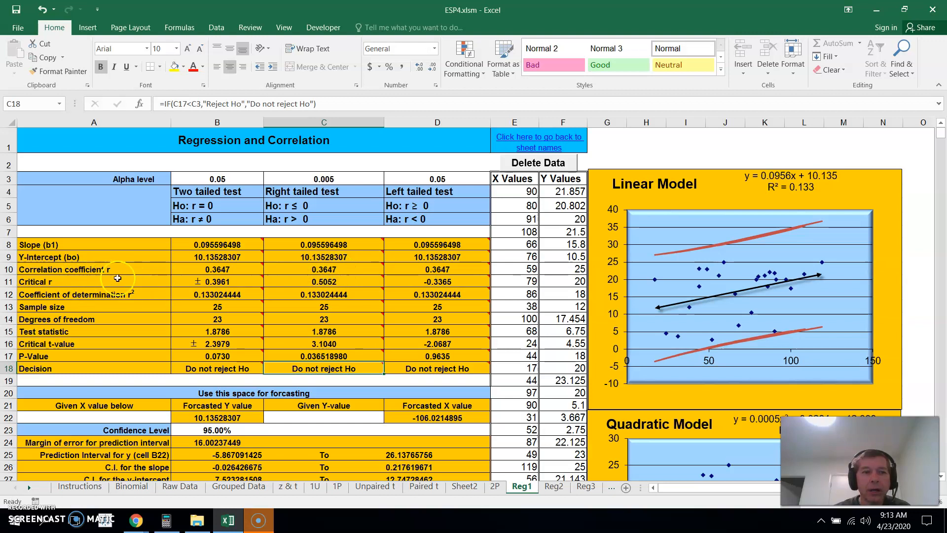
left_click(346, 282)
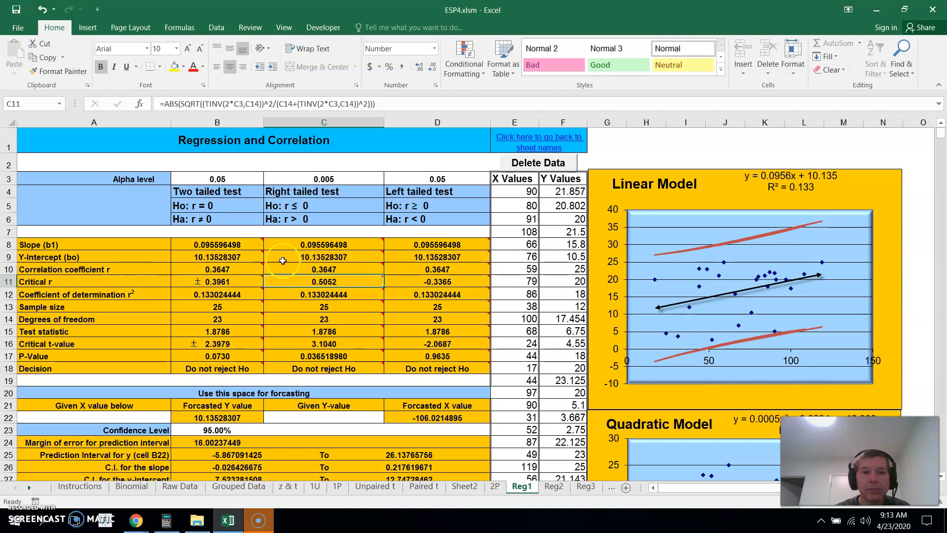
left_click(360, 268)
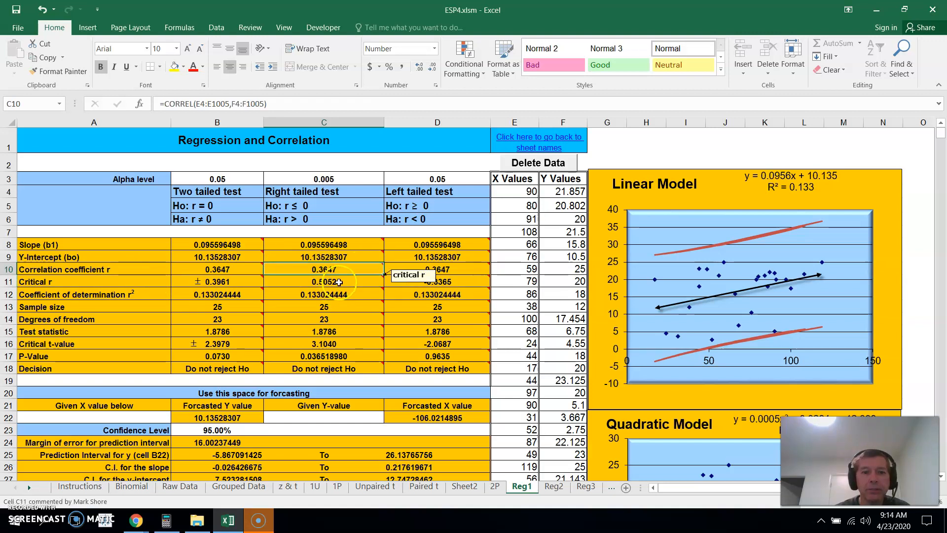
Set the right tailed test's alpha level in C3 to 0.01 and compare its correlation coefficient with critical r
left_click(366, 183)
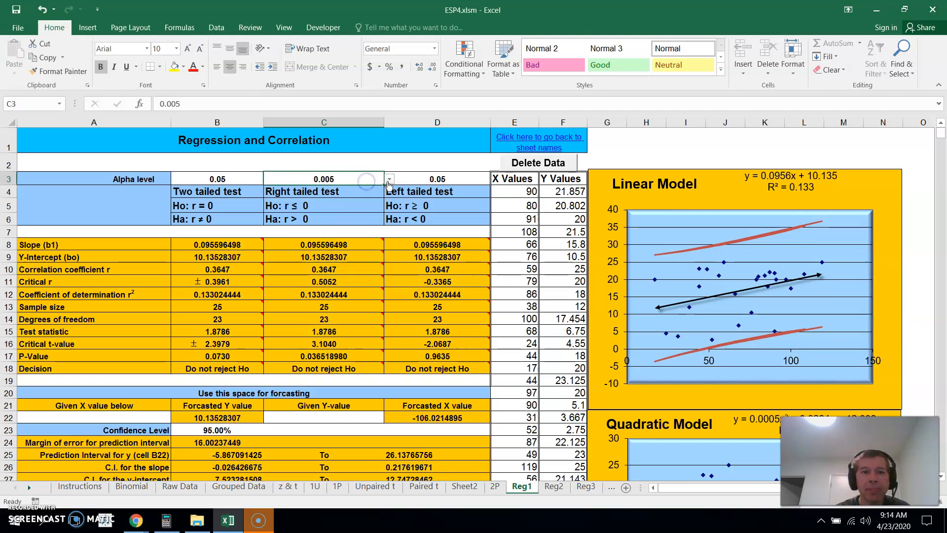
left_click(389, 180)
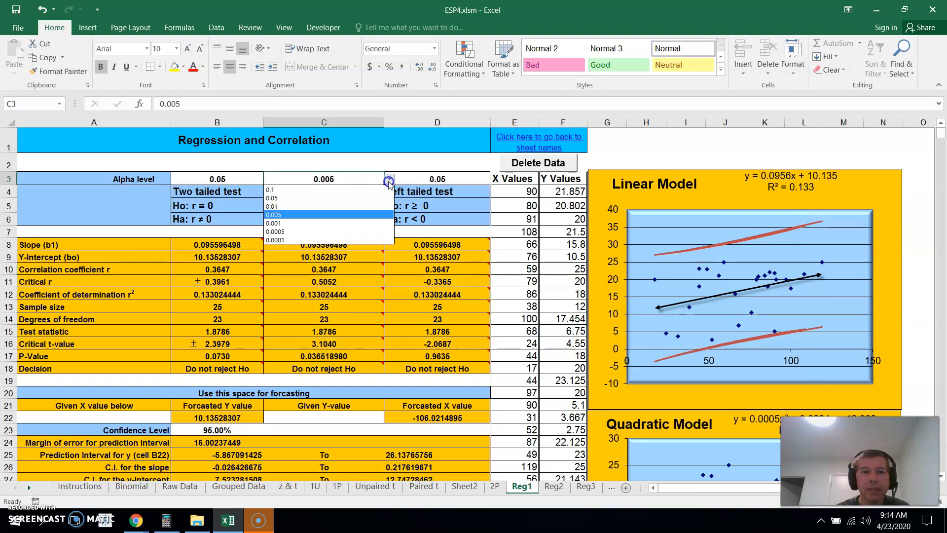
left_click(355, 206)
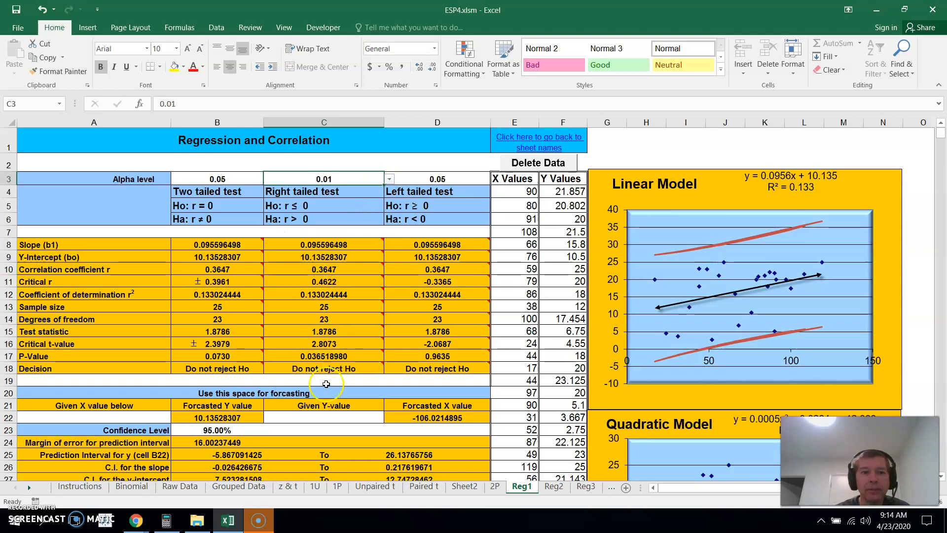
mouse_move(324, 283)
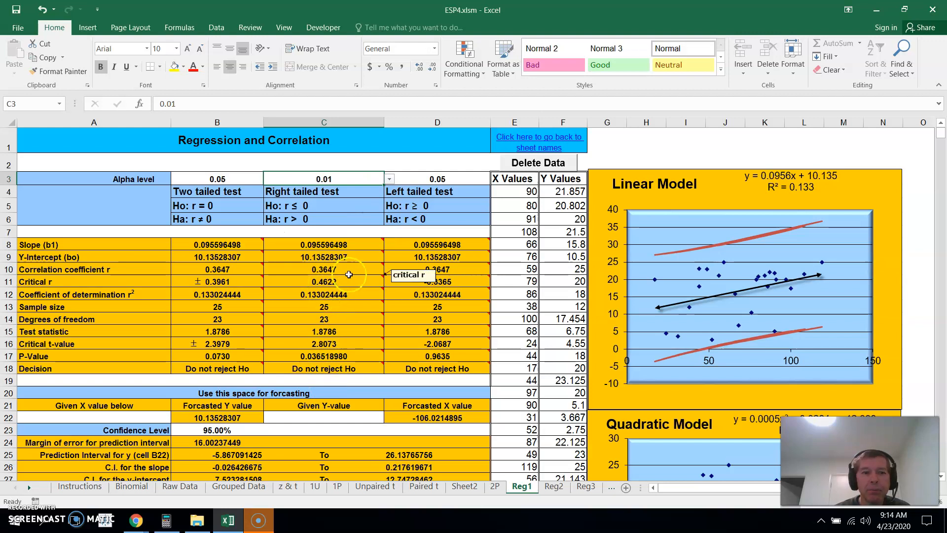
left_click(342, 268)
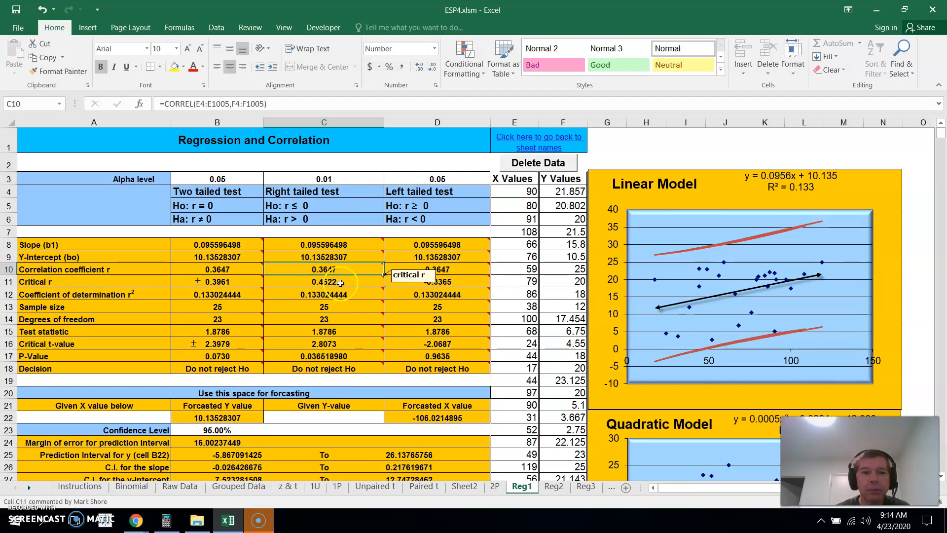
left_click(340, 283)
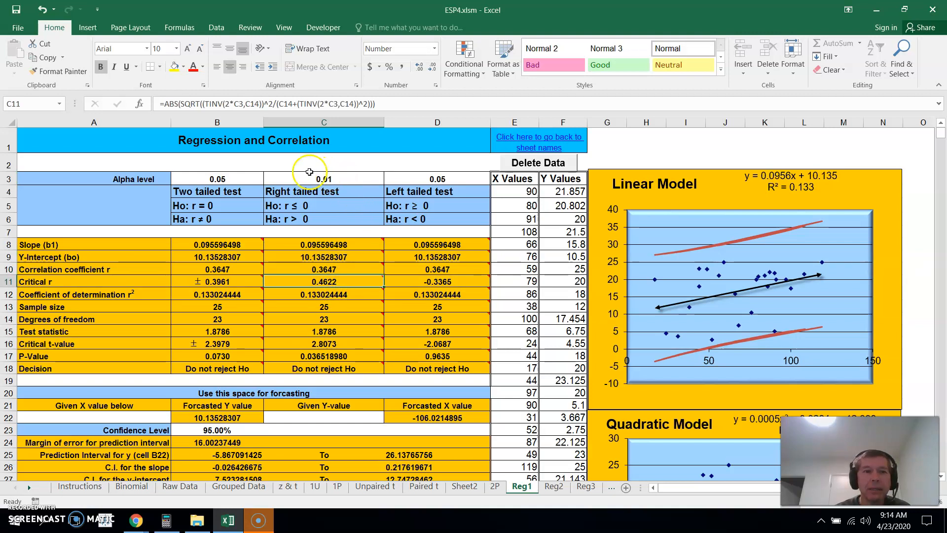
Set the right tailed test's alpha level in C3 back to 0.05 and check its decision in C18
left_click(352, 178)
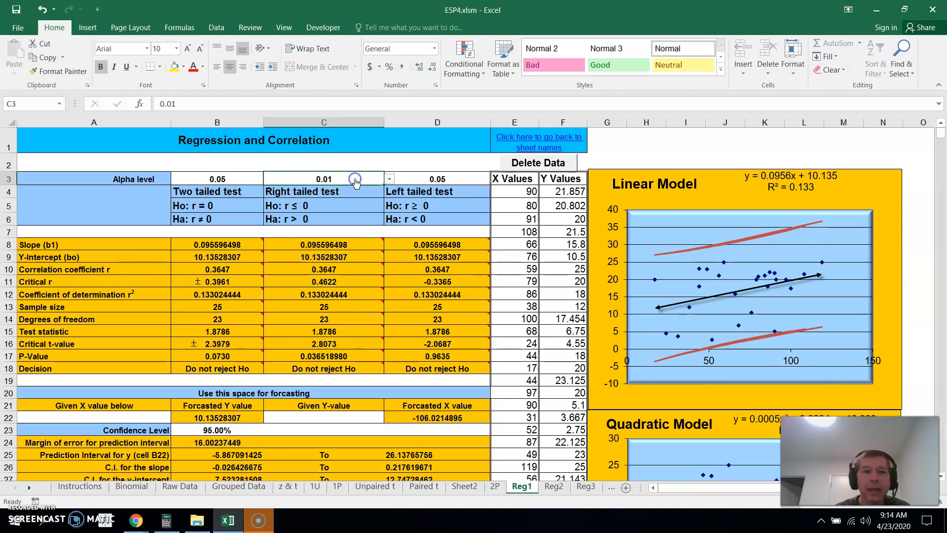
left_click(390, 181)
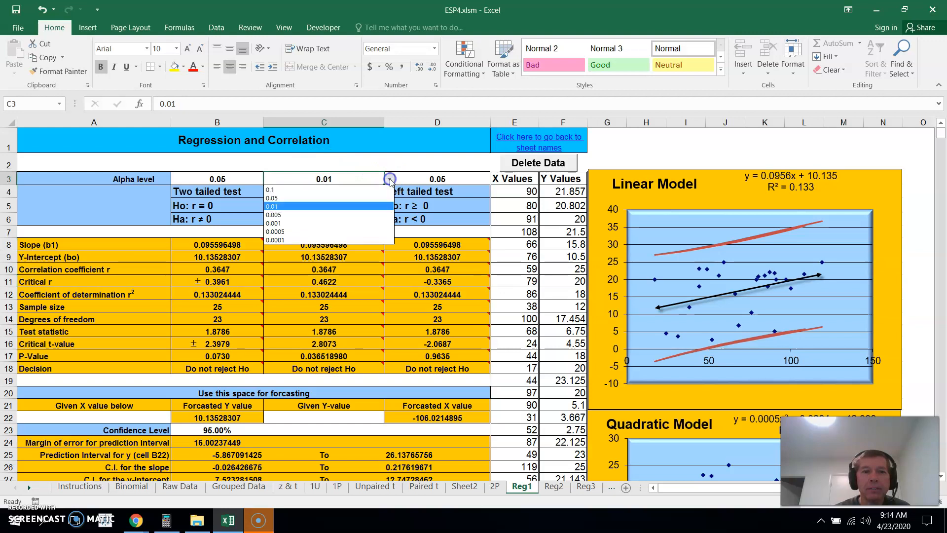
left_click(348, 199)
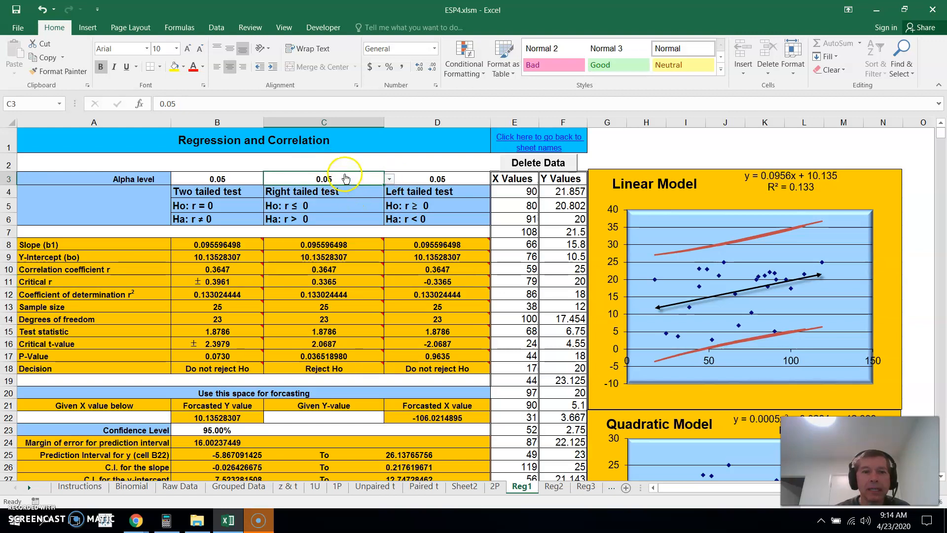
mouse_move(336, 283)
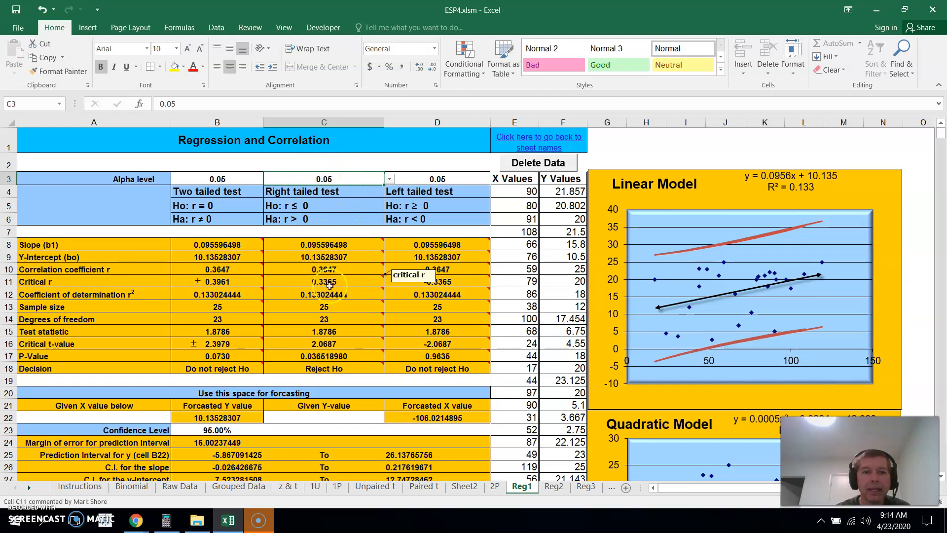
left_click(342, 371)
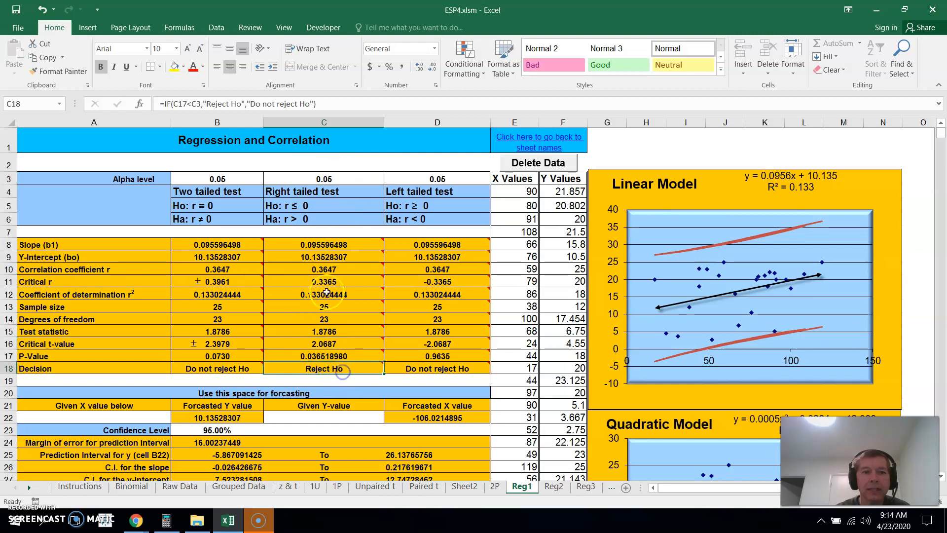
Compare the right tailed test's correlation coefficient in C10 with critical r in C11 and the decision in C18
left_click(345, 268)
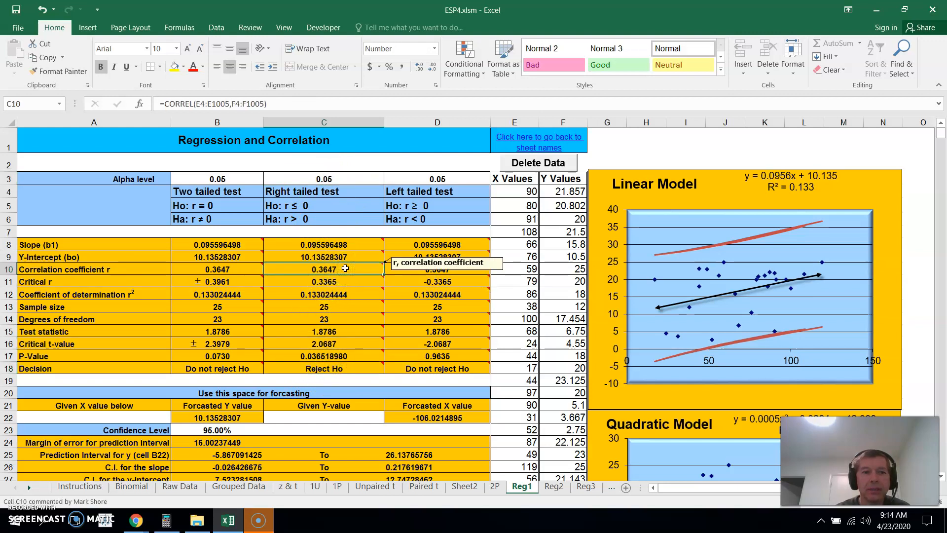
left_click(341, 281)
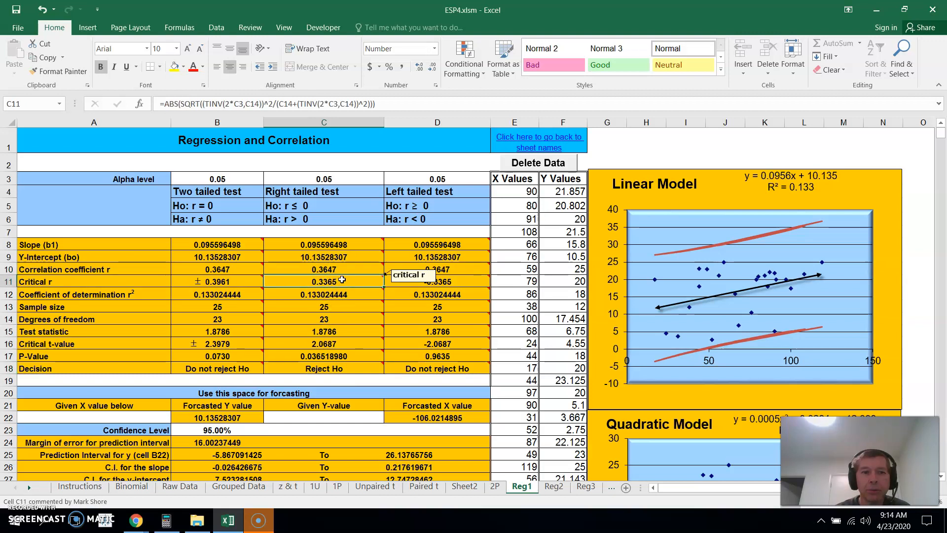
left_click(310, 369)
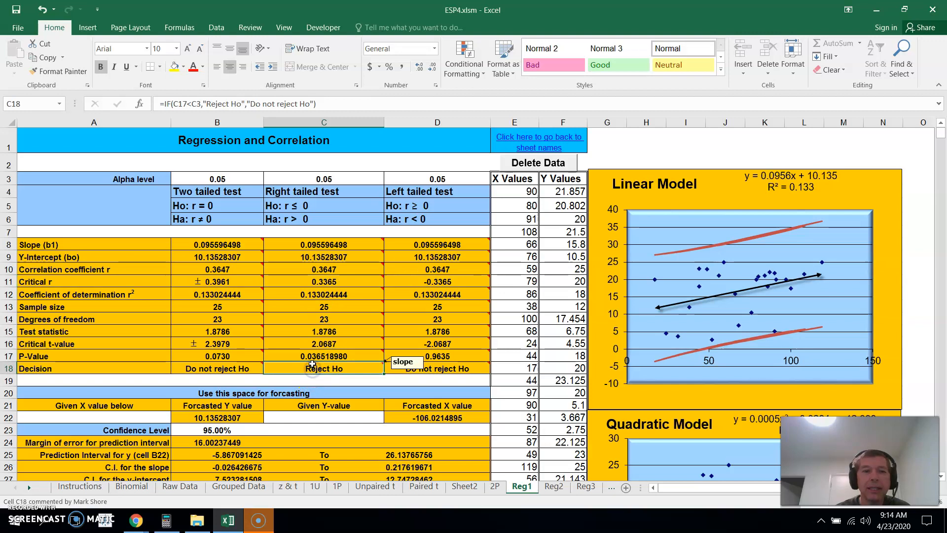
left_click(345, 281)
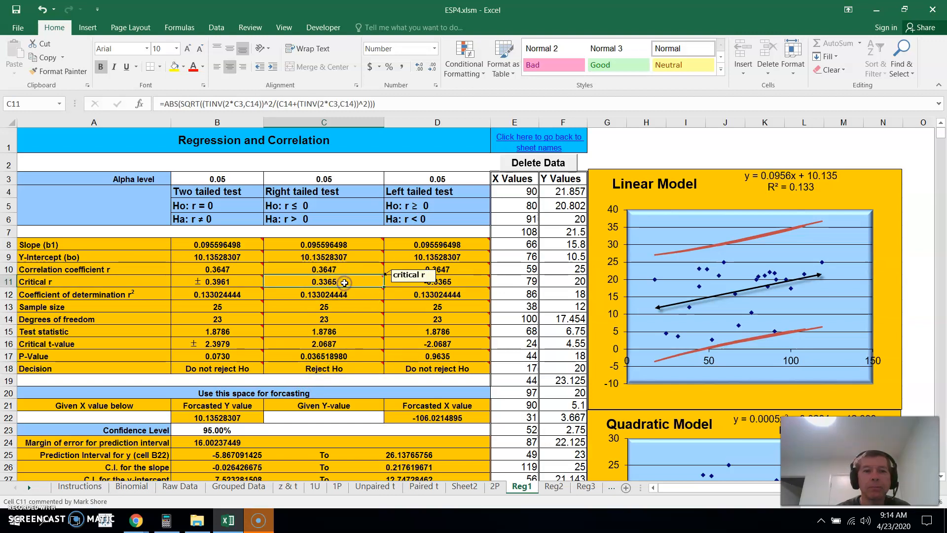
Look up the correlation coefficient on Reg1 and enter .3647 for RBI vs. Salary question 2 in MyOpenMath
left_click(141, 521)
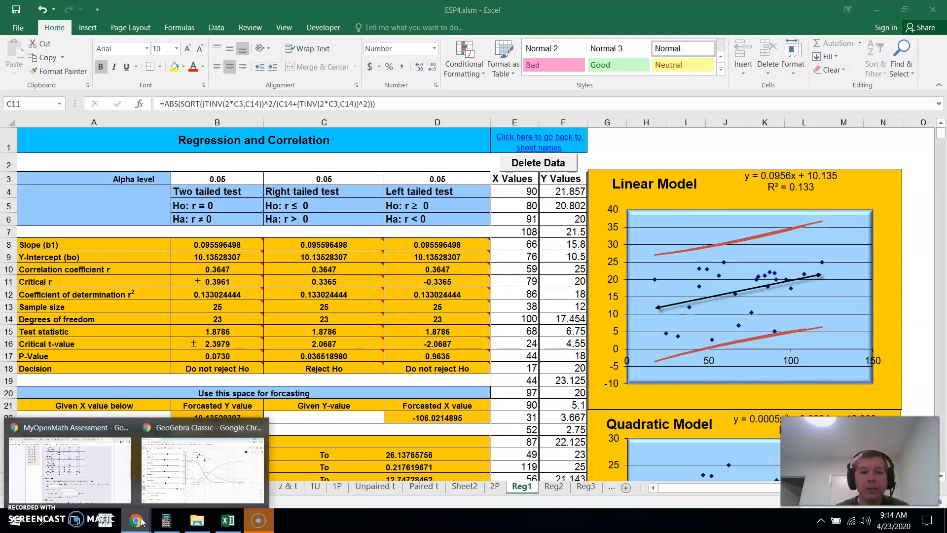
left_click(89, 469)
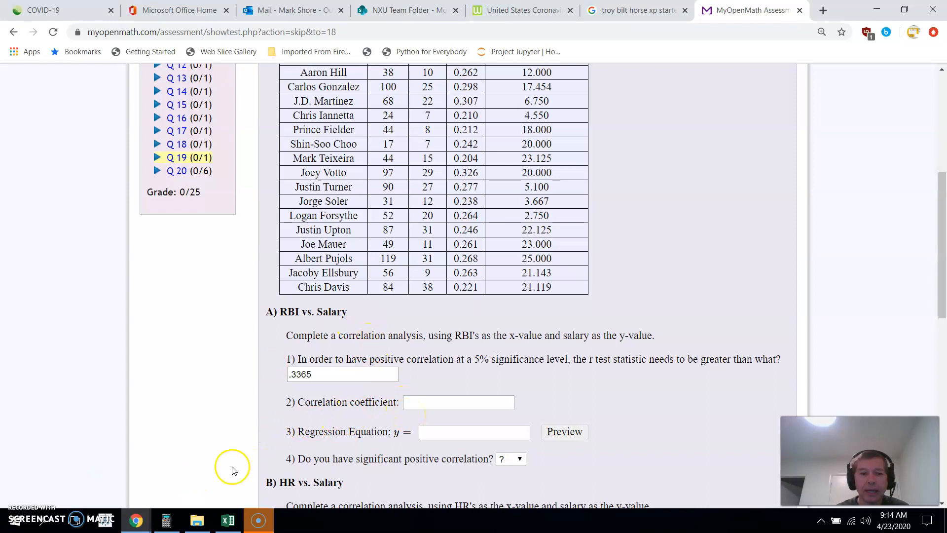
mouse_move(137, 520)
left_click(213, 474)
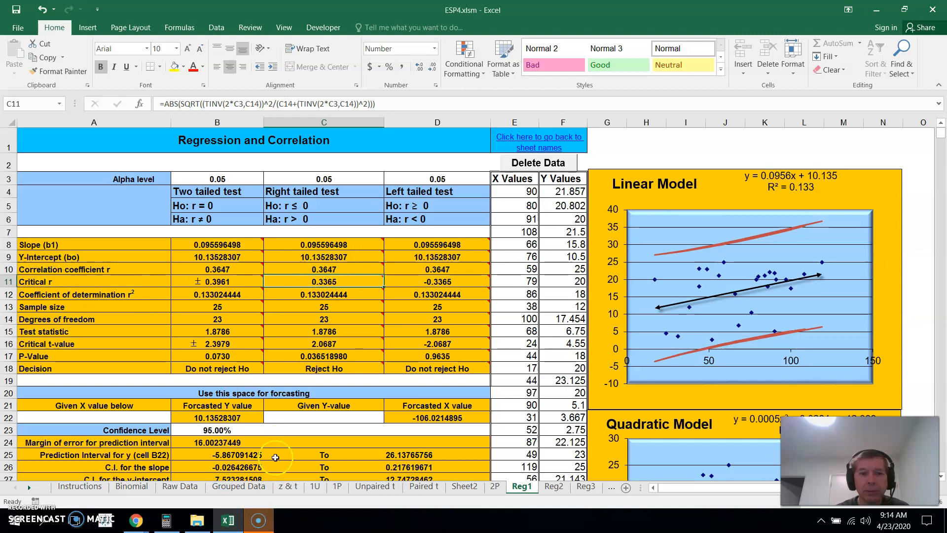
left_click(226, 515)
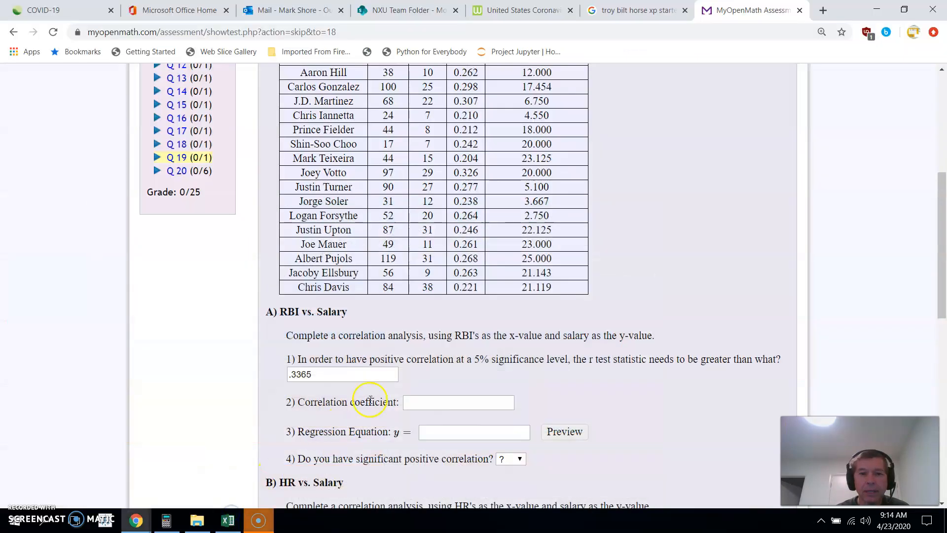
left_click(423, 404)
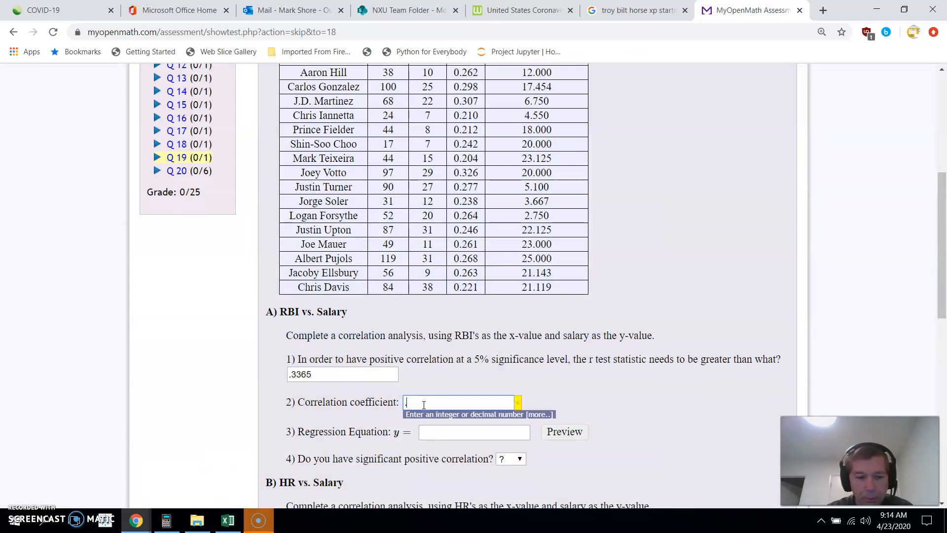
type(".3647")
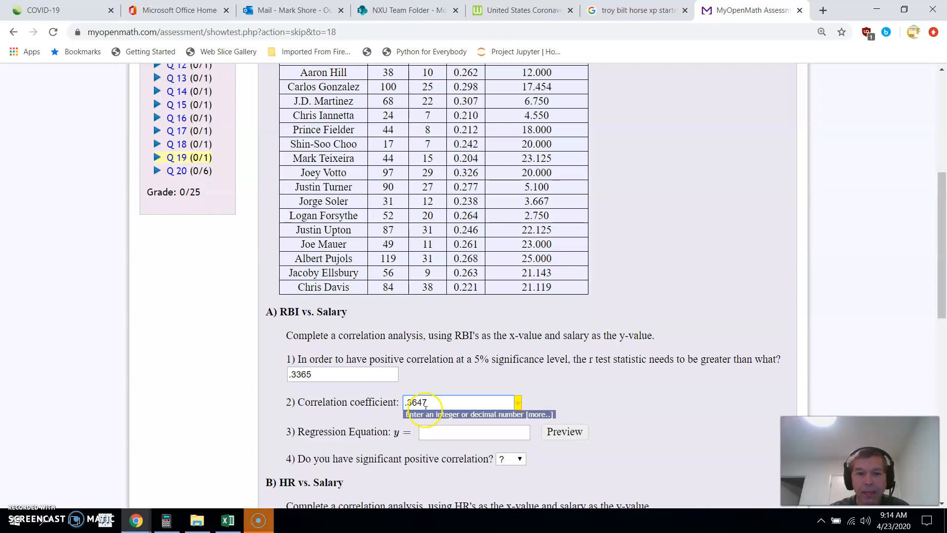
Switch to Excel's Reg1 sheet and copy the slope in B8 for the RBI vs. Salary regression equation
left_click(441, 432)
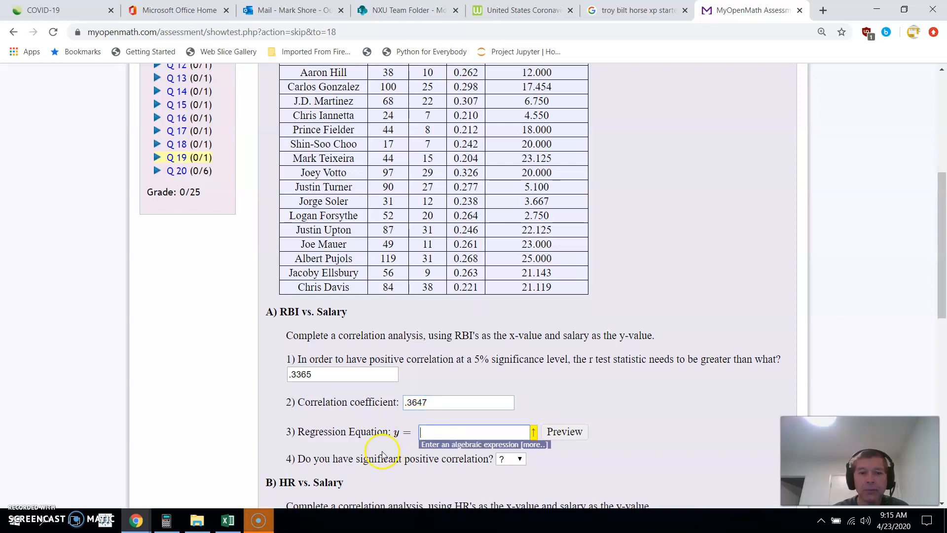
left_click(227, 520)
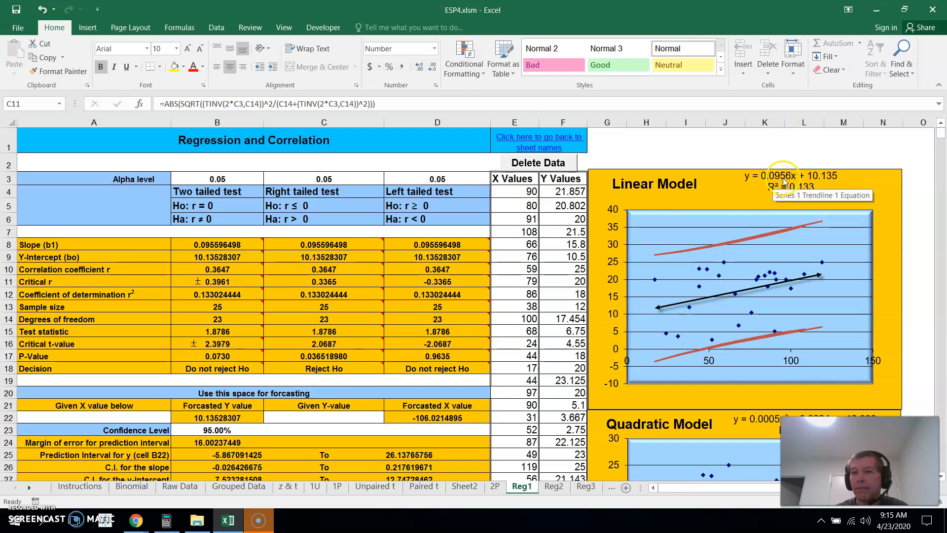
mouse_move(217, 247)
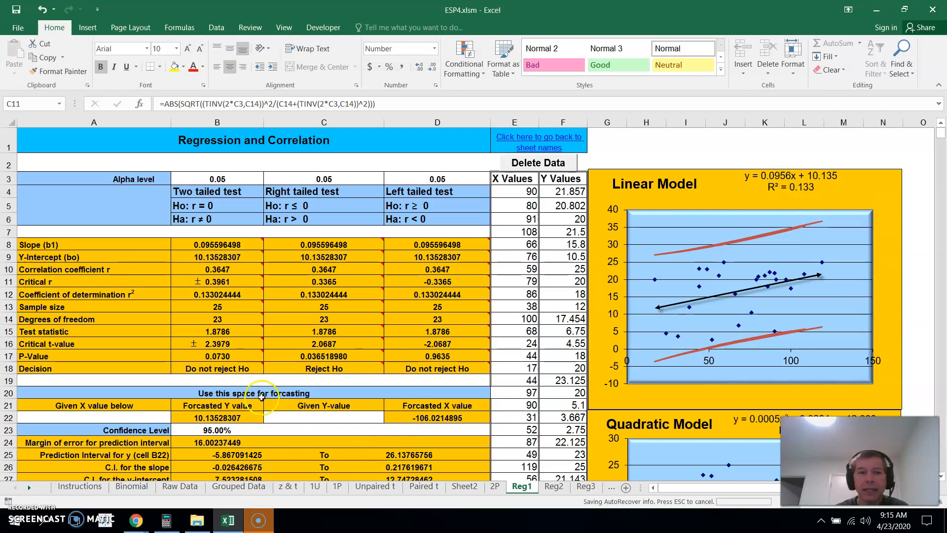
left_click(223, 245)
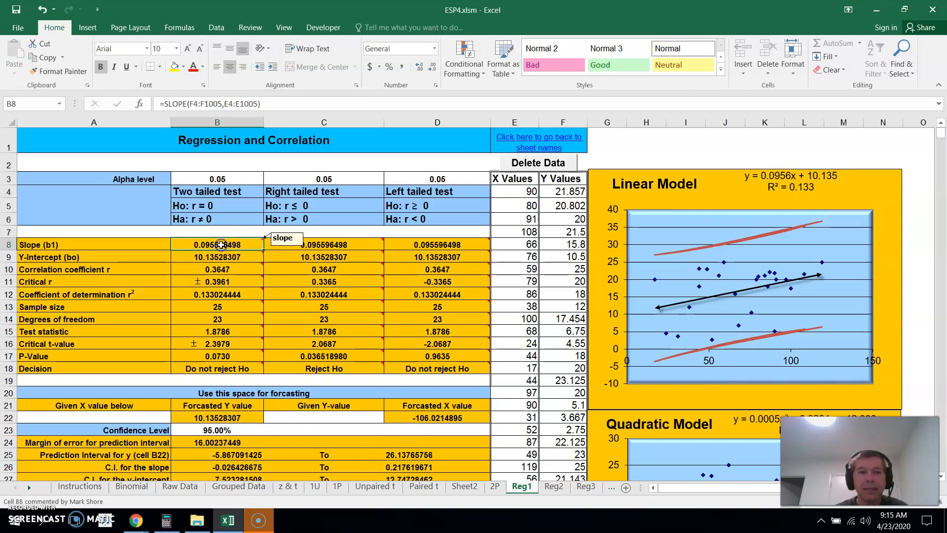
right_click(224, 245)
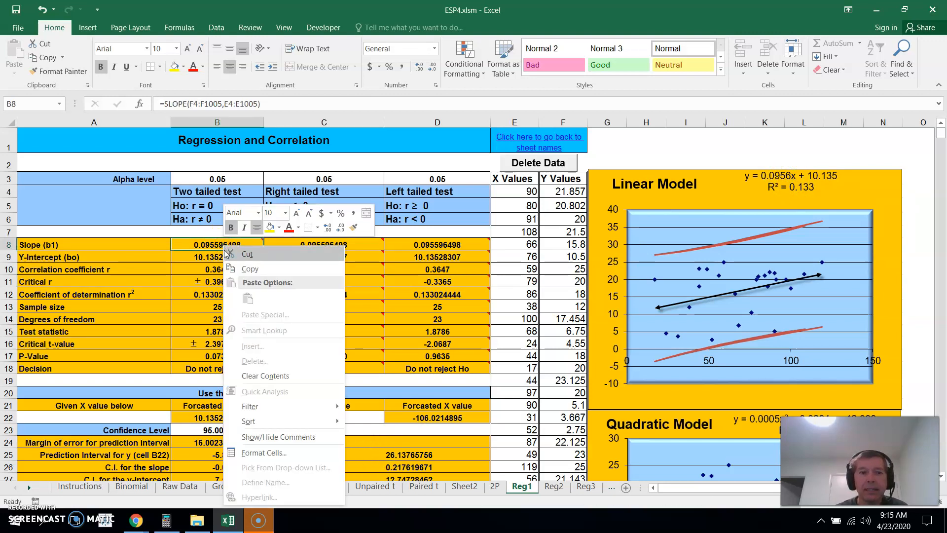
left_click(239, 268)
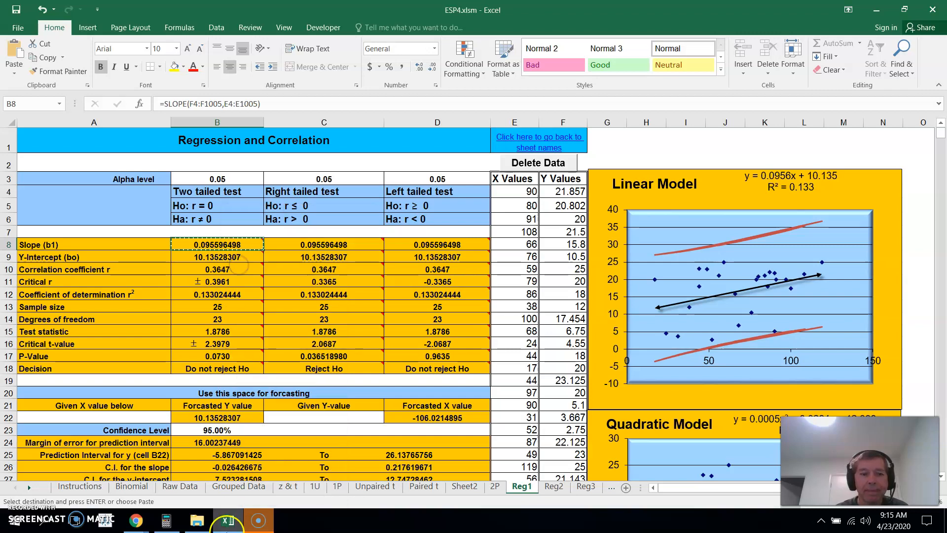
Enter 0.095596498x+10.135 as the RBI vs. Salary regression equation in MyOpenMath, checking the y-intercept on Reg1
left_click(227, 522)
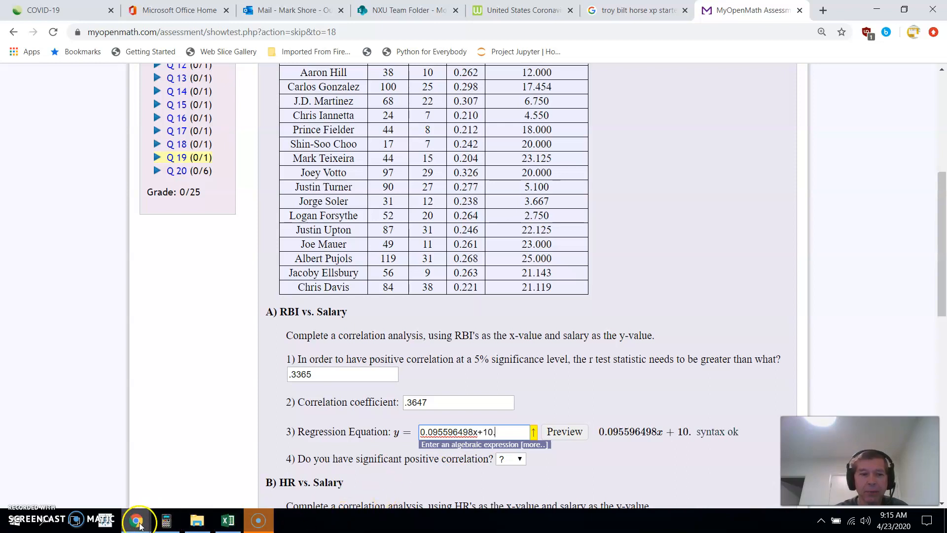
left_click(227, 520)
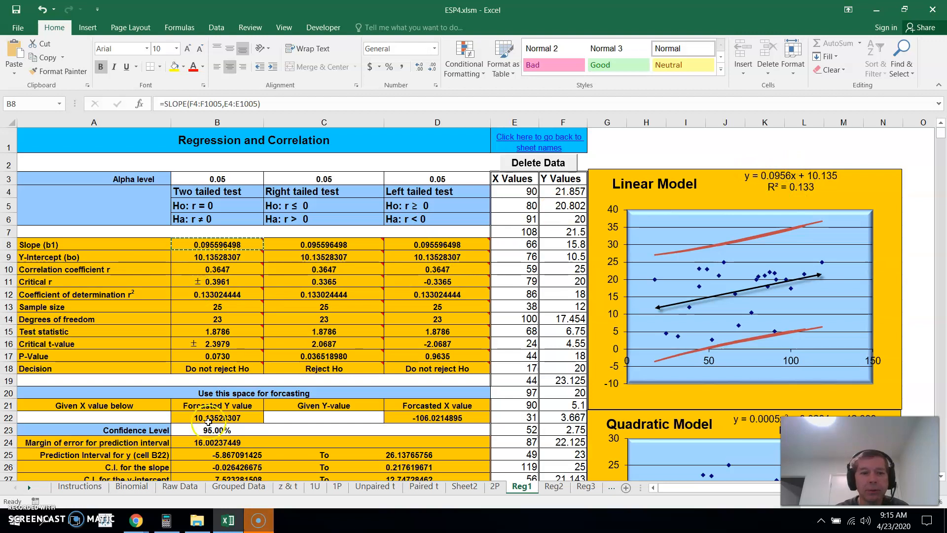
left_click(230, 520)
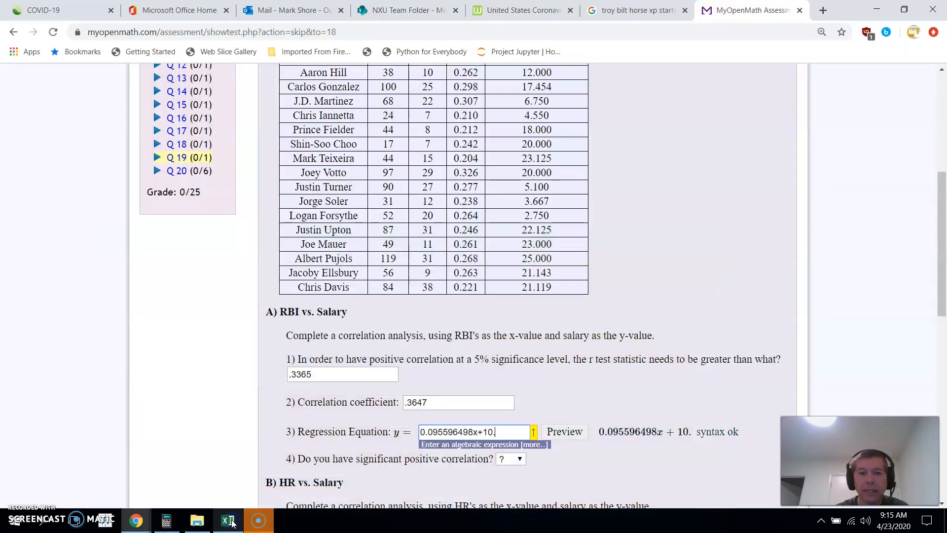
type("135")
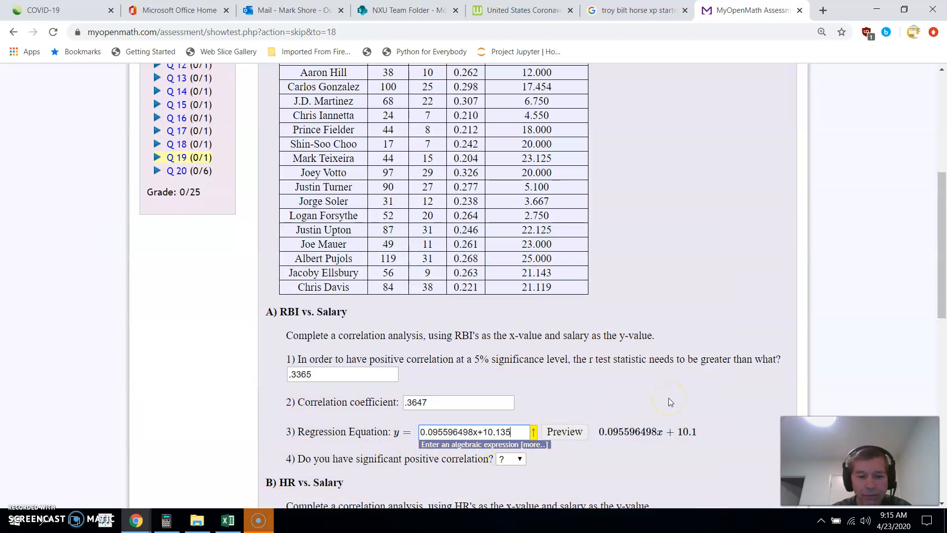
left_click(657, 463)
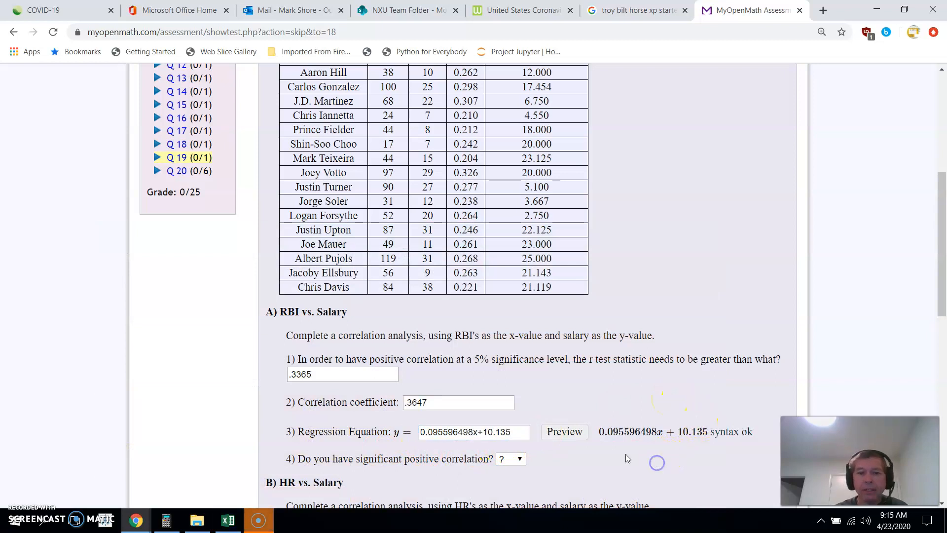
Check the right tailed test's decision in C18 on Reg1 and answer Yes to RBI vs. Salary question 4 in MyOpenMath
left_click(227, 520)
left_click(315, 373)
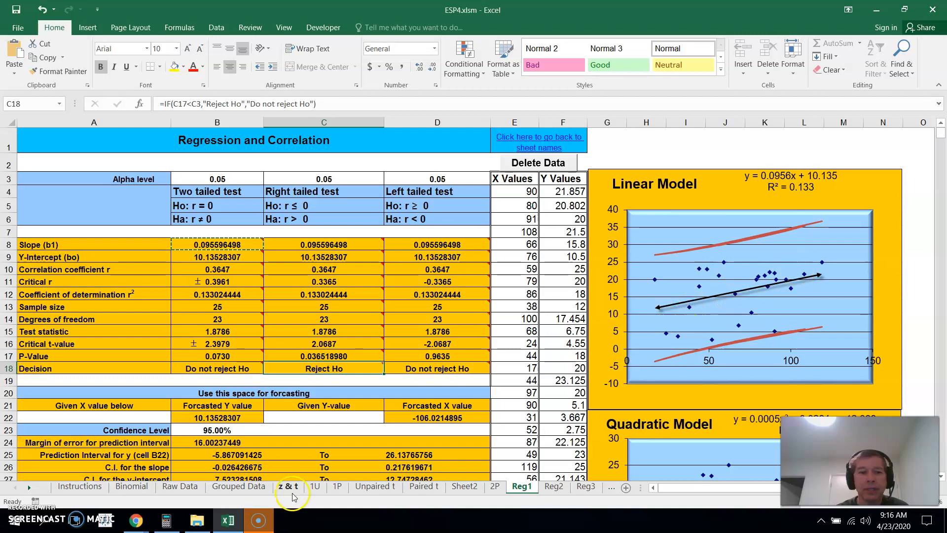
left_click(228, 522)
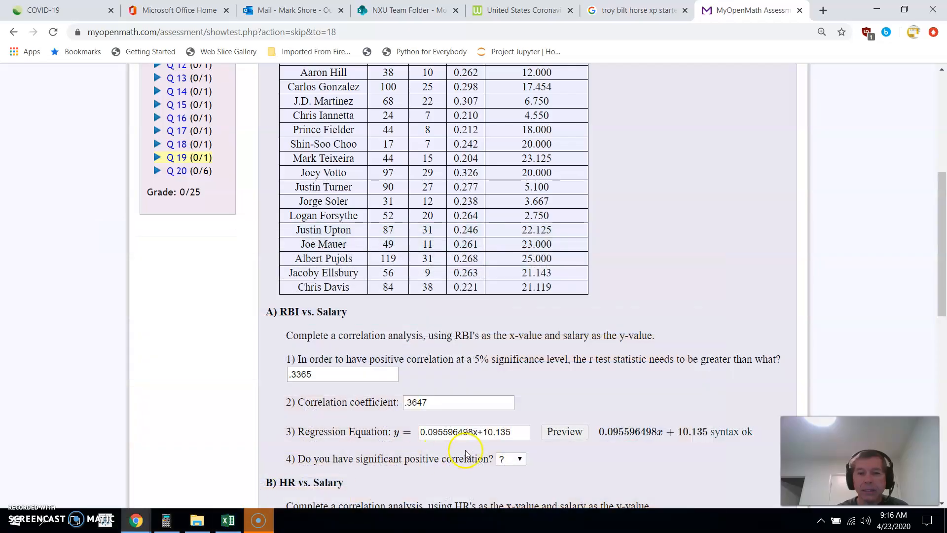
left_click(521, 459)
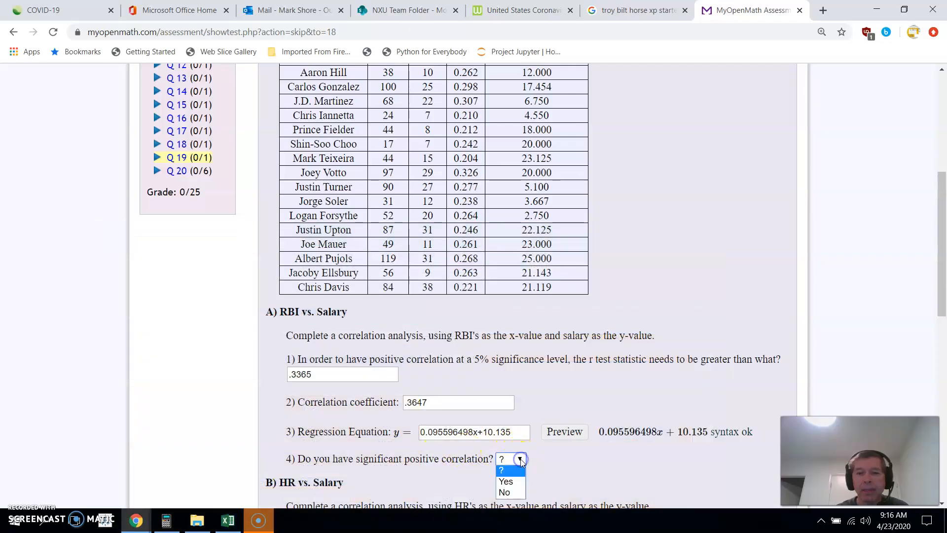
left_click(511, 483)
Copy the HR's values in C2:C26 from Sheet2 of the Excel workbook for the HR vs. Salary analysis
left_click_drag(943, 229, 943, 327)
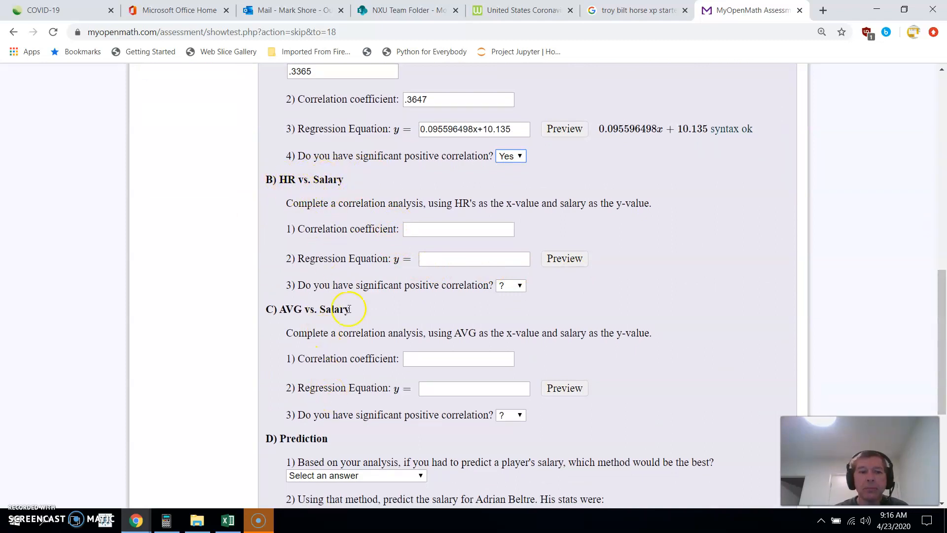
left_click(228, 520)
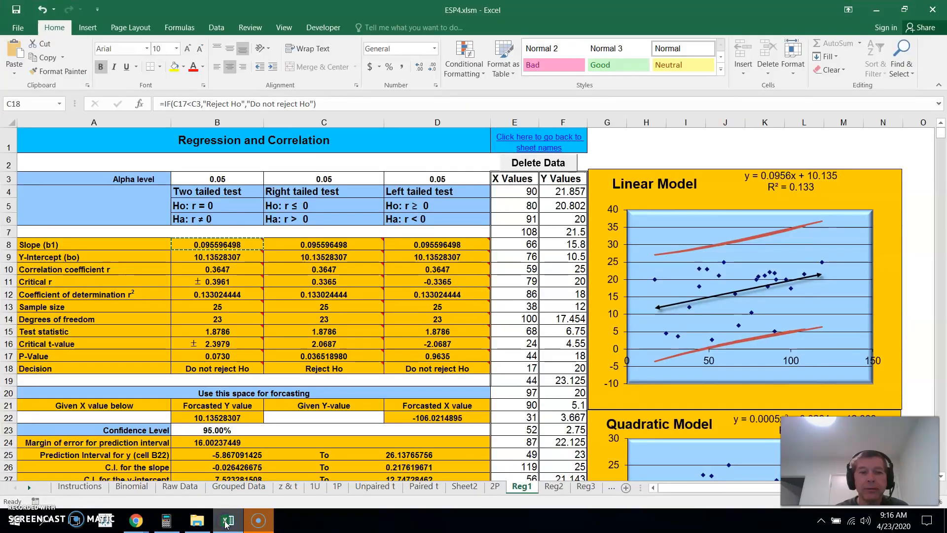
left_click(465, 487)
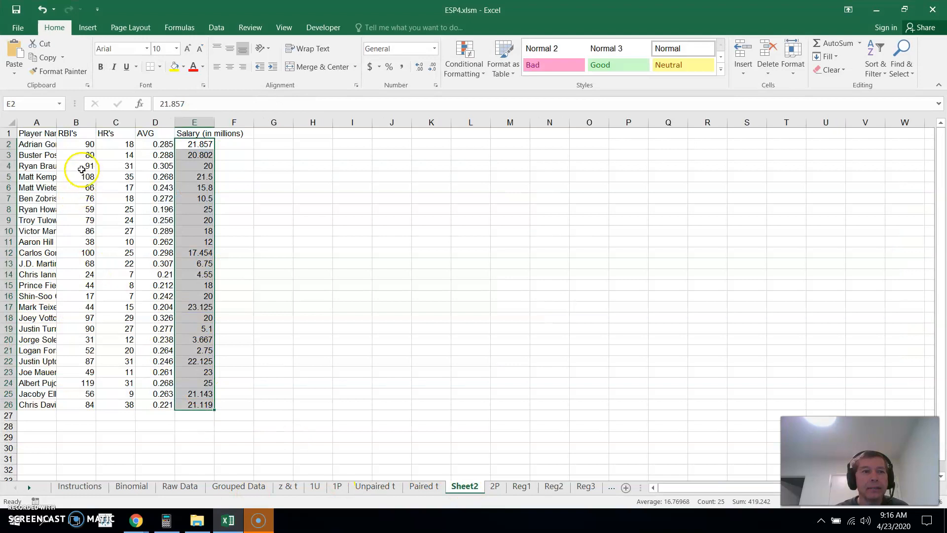
left_click_drag(124, 143, 131, 405)
key("ctrl+c")
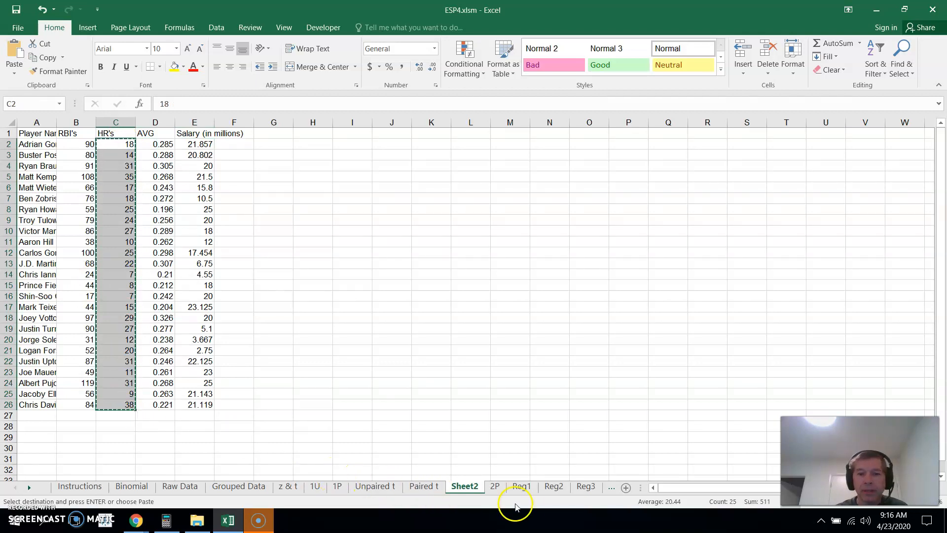
Paste the HR's data over the X Values on the Reg1 sheet, starting at E4
left_click(521, 486)
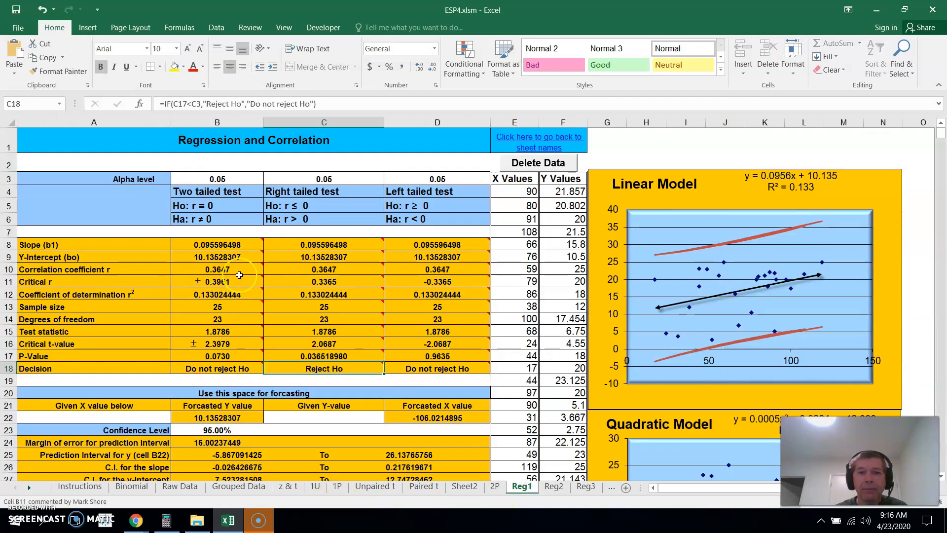
left_click(512, 193)
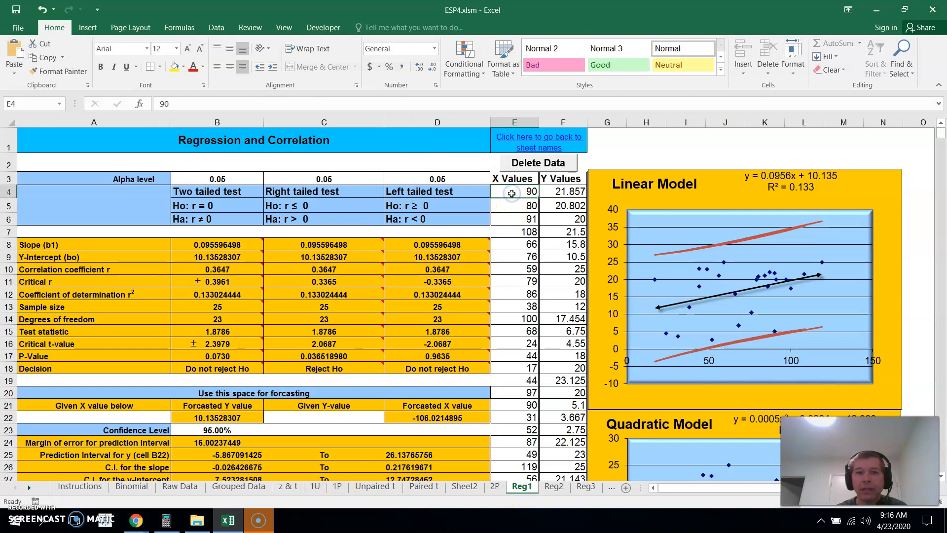
right_click(512, 193)
left_click(555, 245)
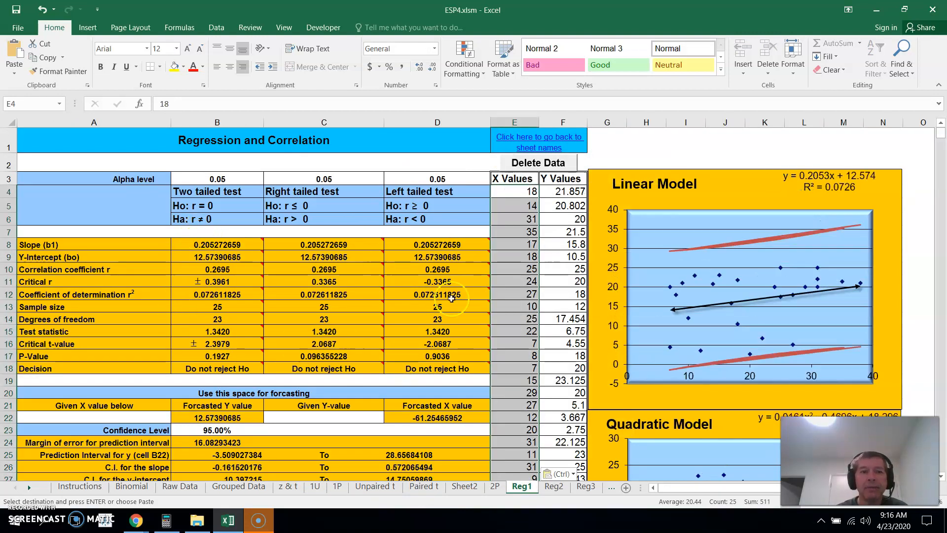
Compare the HR vs. Salary correlation coefficient in C10 with critical r in C11 and the right tailed decision in C18
left_click(412, 269)
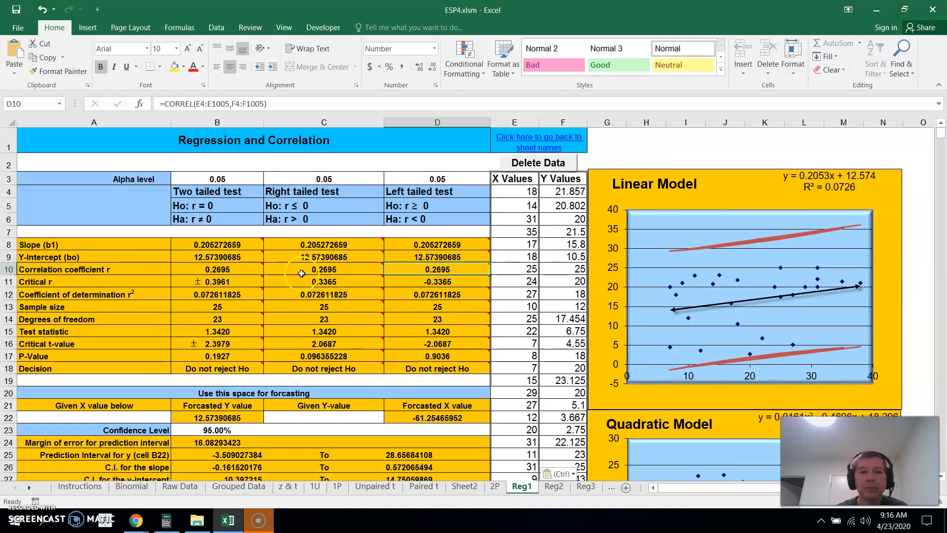
mouse_move(318, 295)
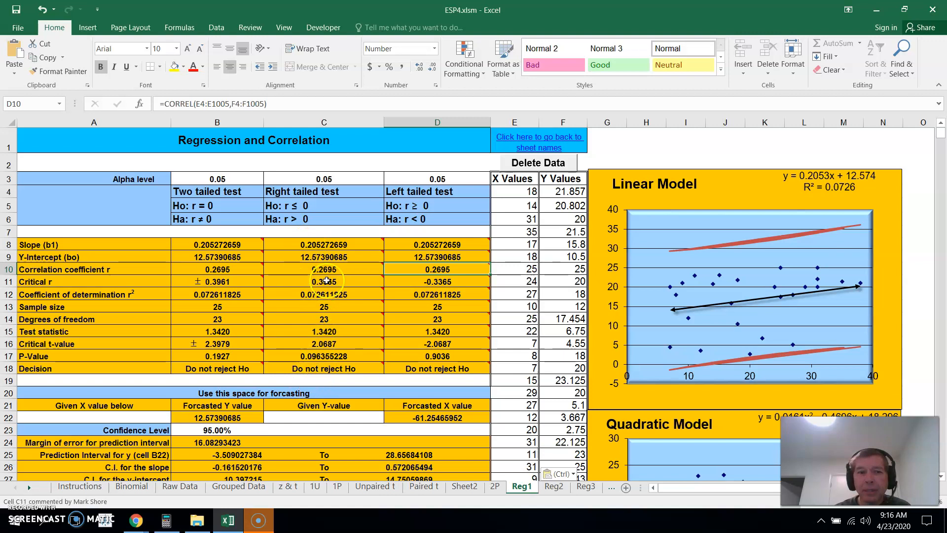
left_click(334, 368)
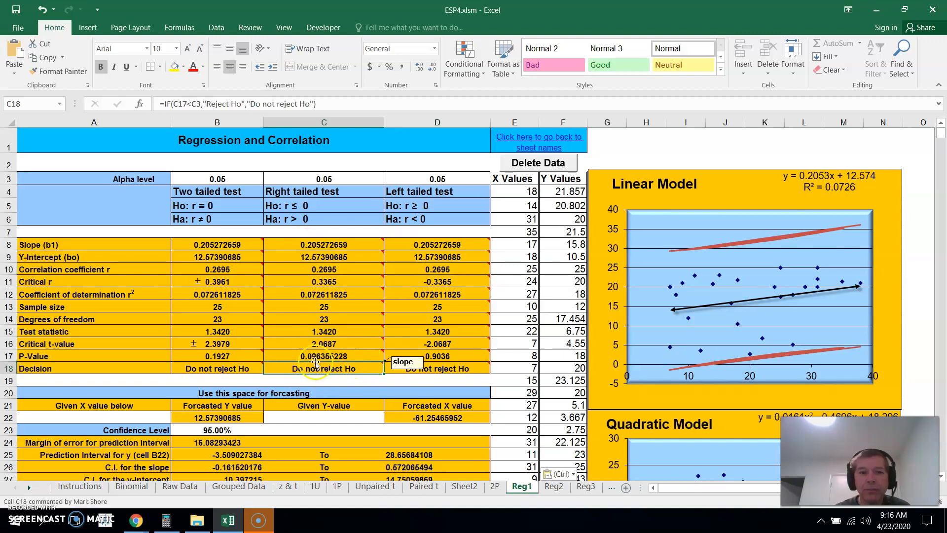
left_click(331, 268)
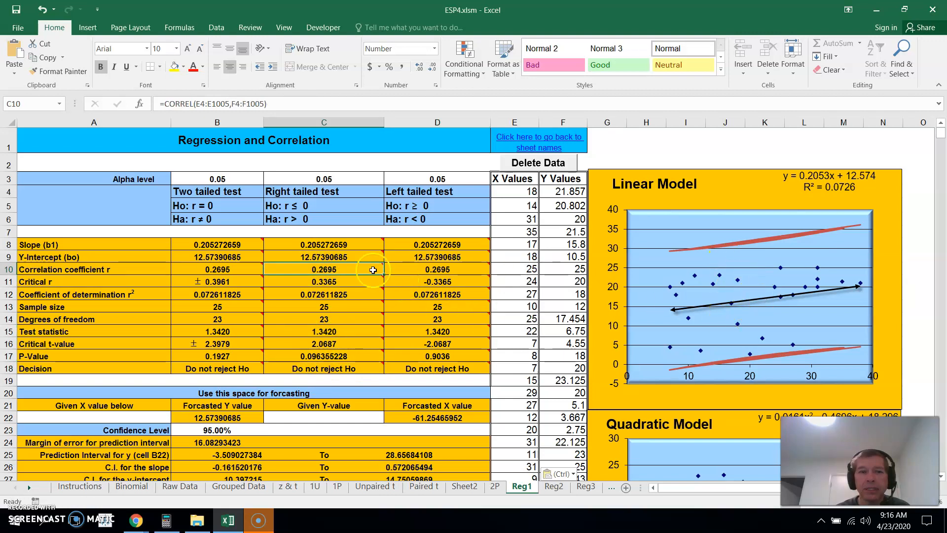
mouse_move(340, 267)
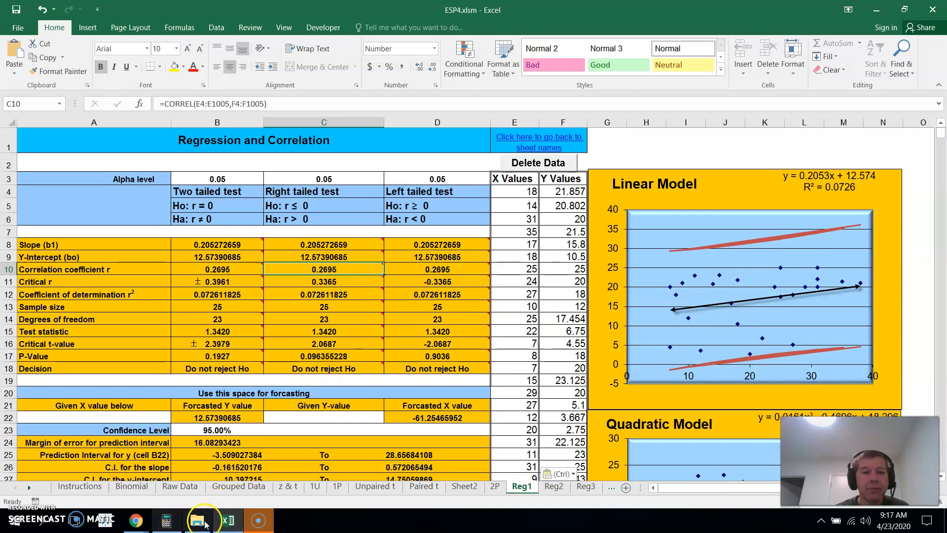
Review the remaining MyOpenMath sections and choose "Regression equation with RBI's" as the best prediction method in Prediction question 1
left_click(231, 522)
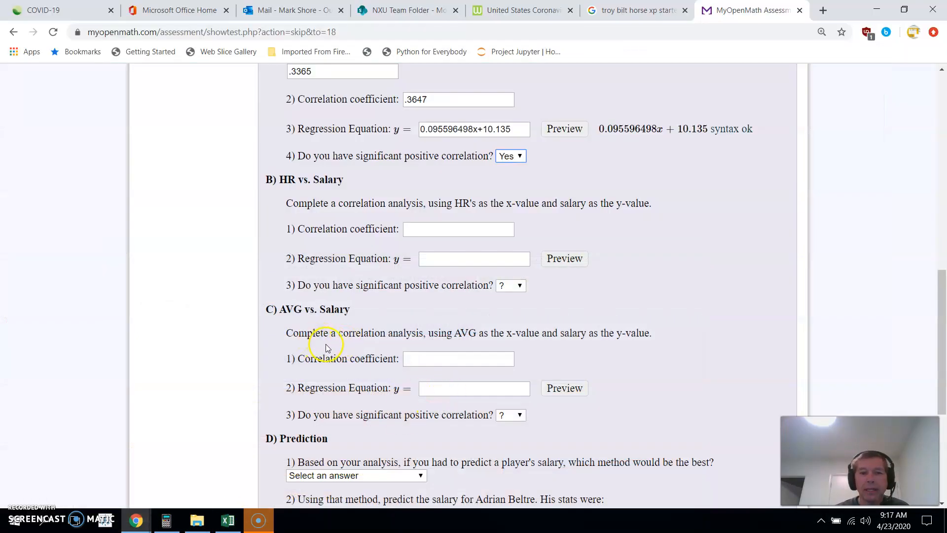
left_click_drag(939, 272, 942, 345)
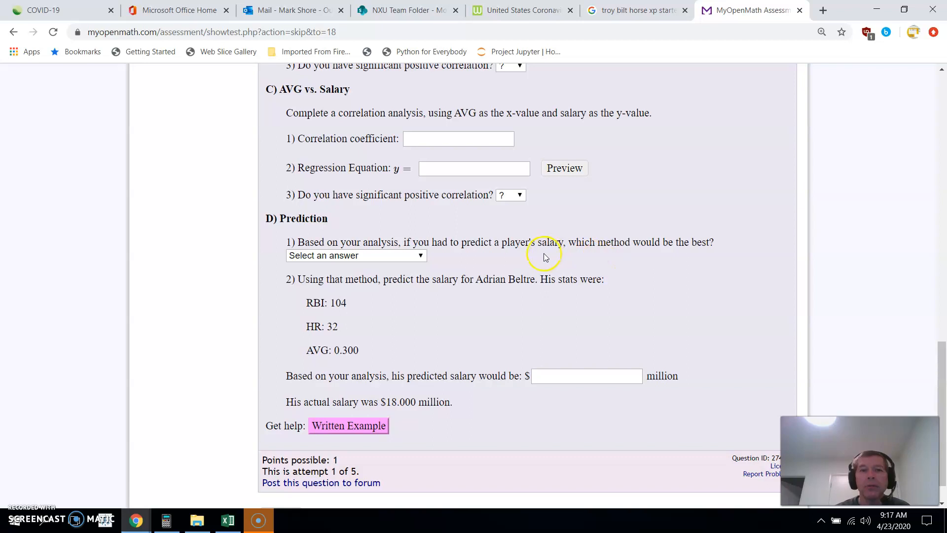
left_click_drag(943, 367, 920, 284)
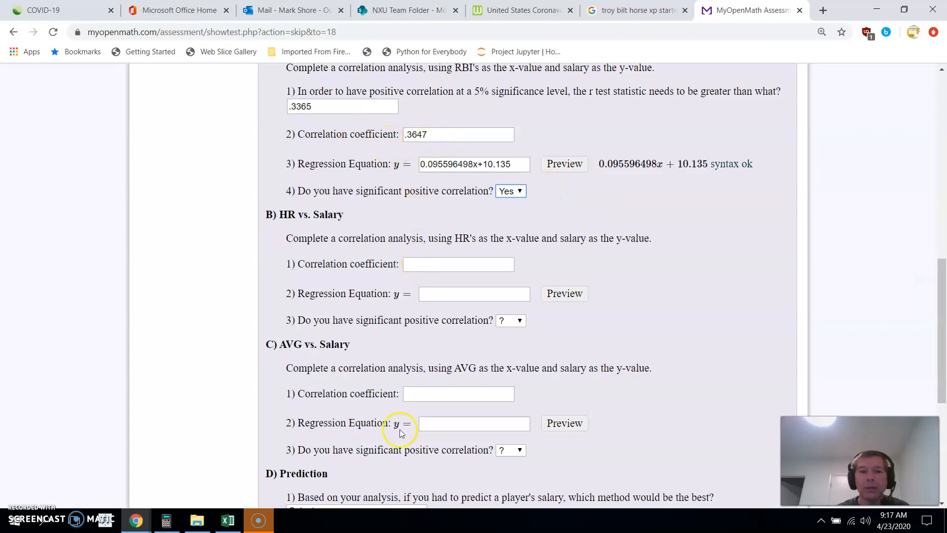
left_click_drag(938, 281, 943, 341)
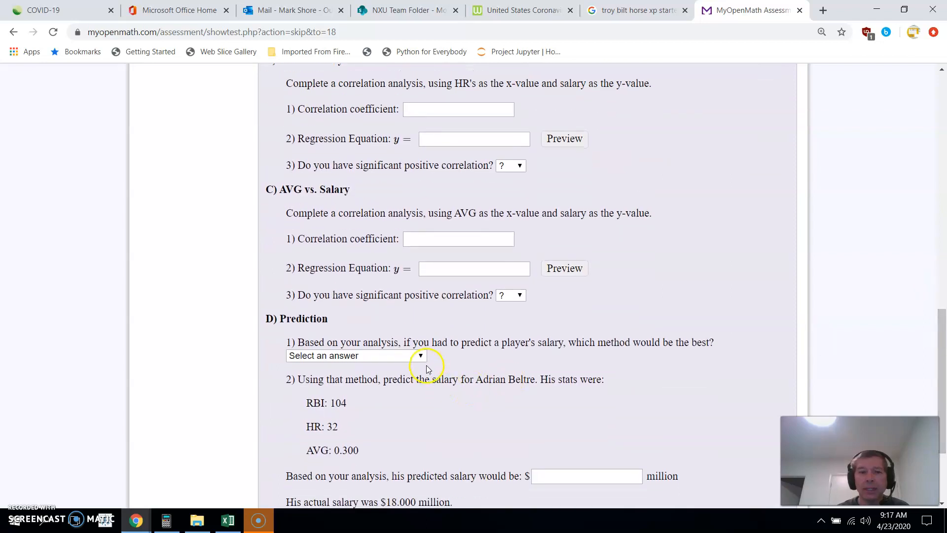
left_click(419, 356)
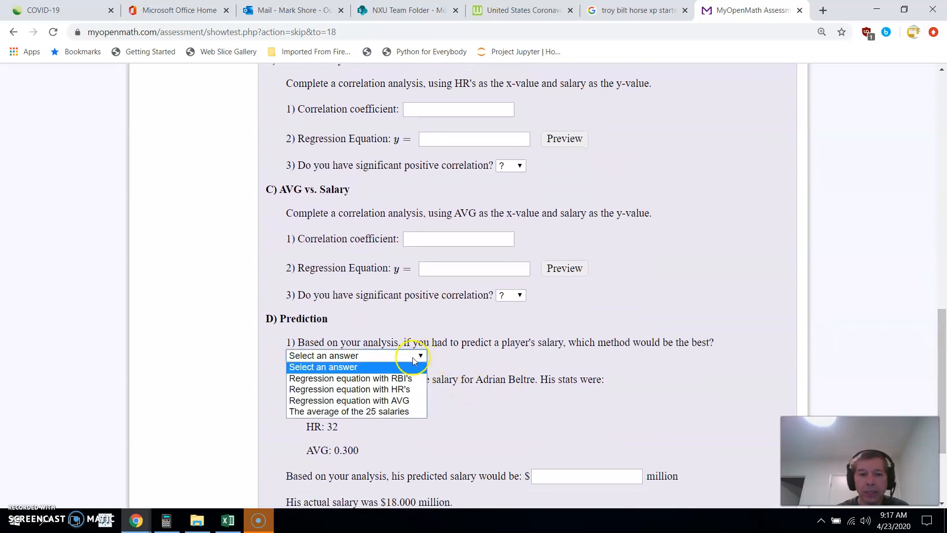
left_click(404, 379)
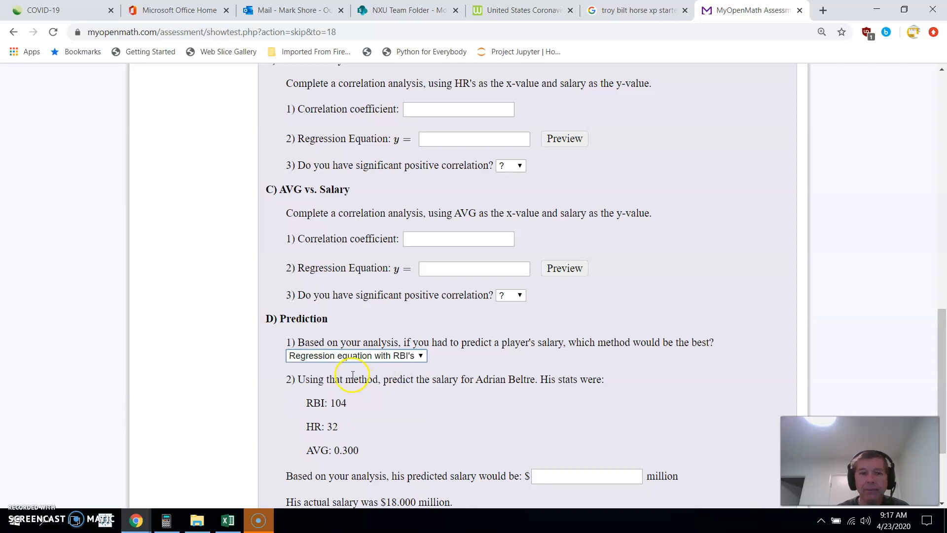
Check the RBI stat in Prediction question 2 and the RBI vs. Salary regression equation, and bring up the Casio calculator emulator
left_click_drag(940, 313, 941, 354)
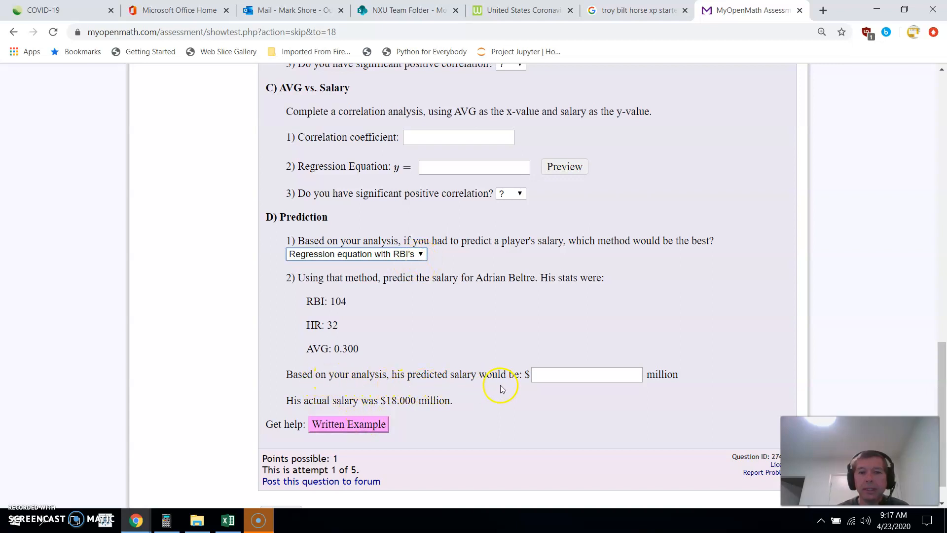
left_click(355, 301)
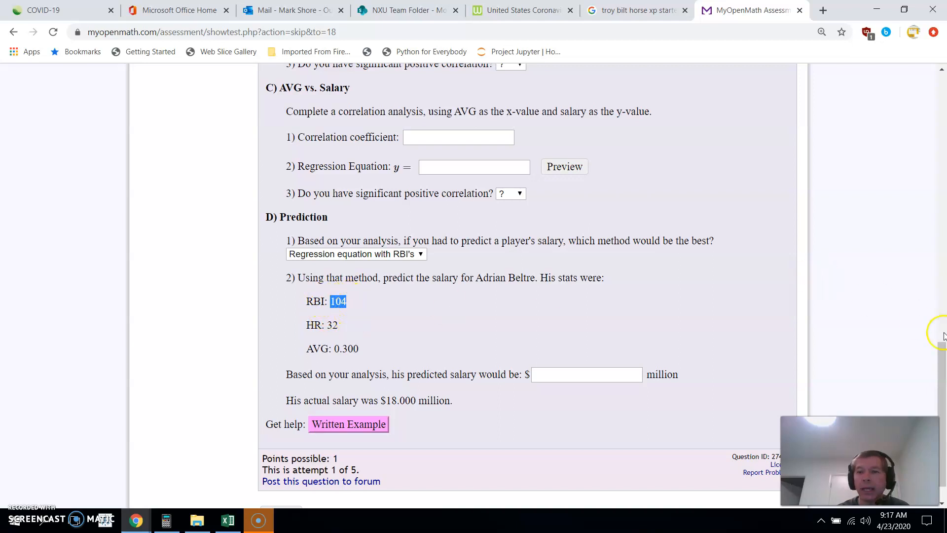
left_click_drag(934, 361, 921, 261)
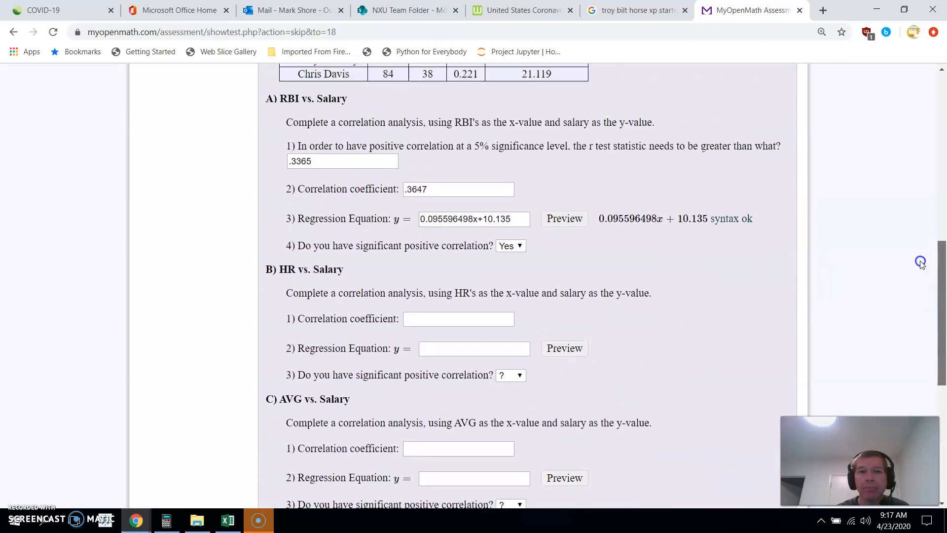
left_click(166, 520)
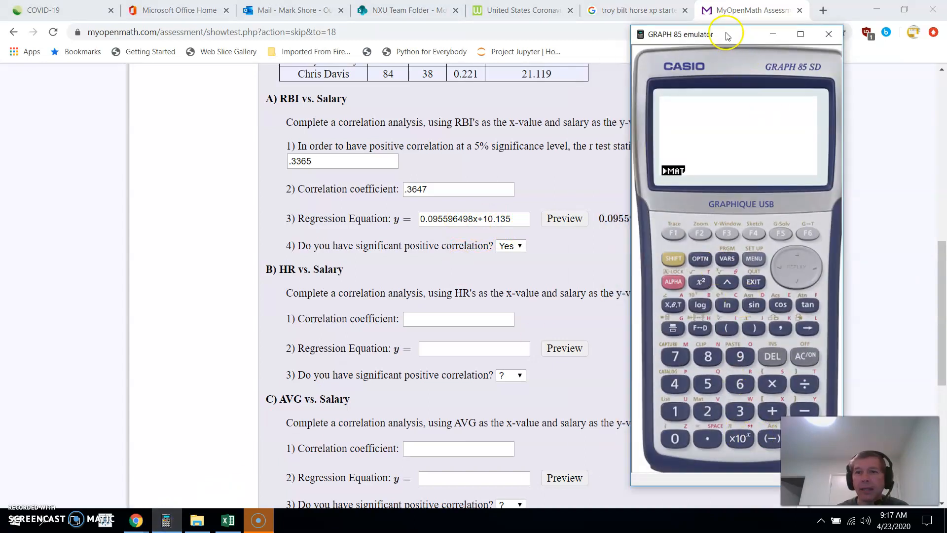
left_click_drag(727, 41, 705, 30)
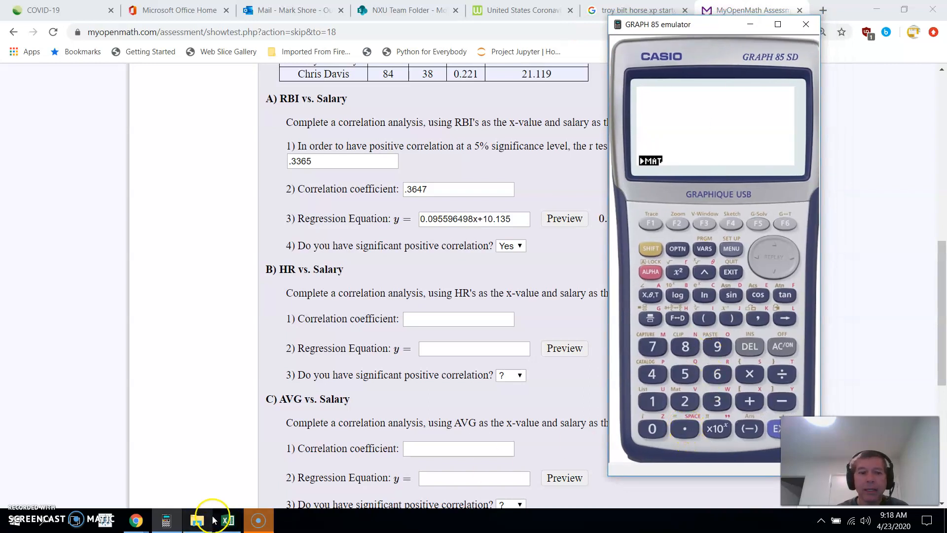
Switch to the Excel workbook and enter 104 as the given X value in A22 of the Reg1 sheet's forecasting area
left_click(227, 522)
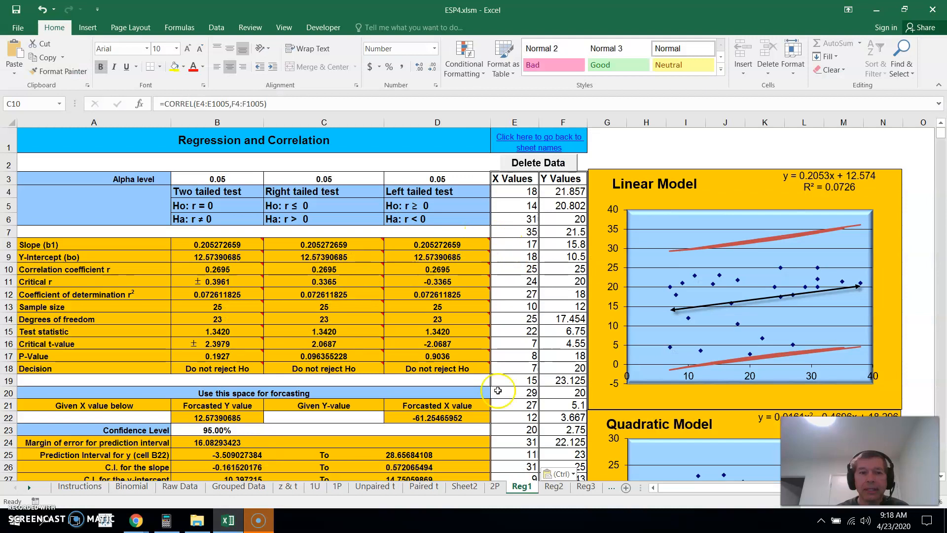
left_click(95, 414)
type("10")
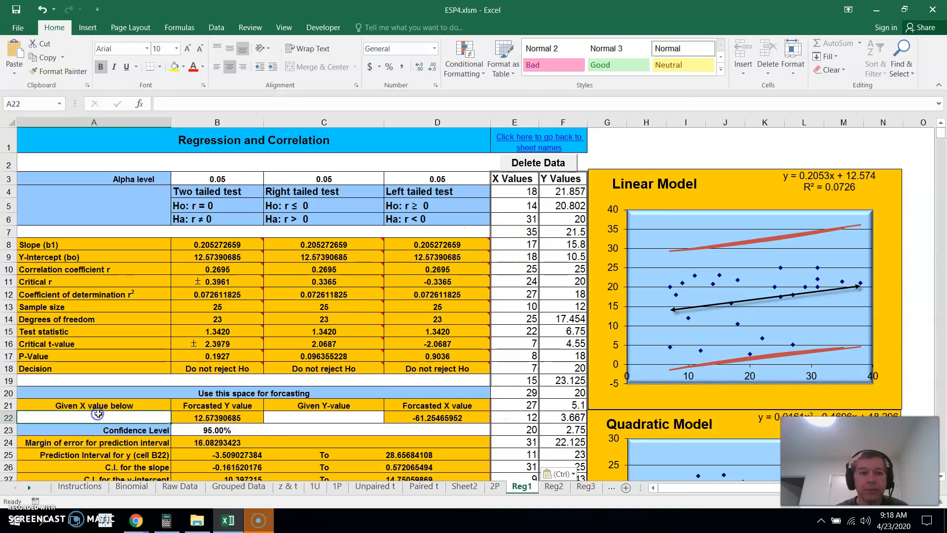
type("4")
key("Return")
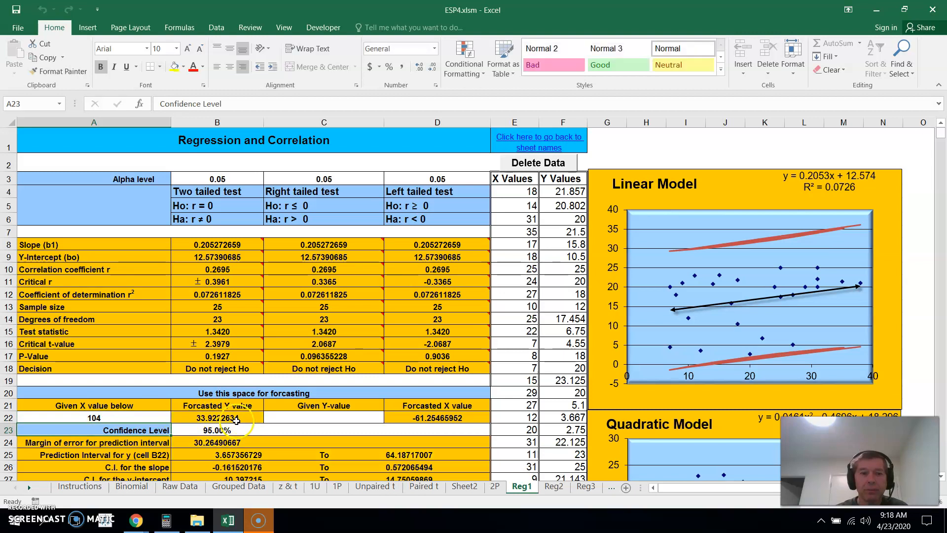
Return to MyOpenMath and enter 33.922 million as the predicted salary in Prediction question 2
left_click(228, 520)
left_click(400, 450)
left_click(945, 252)
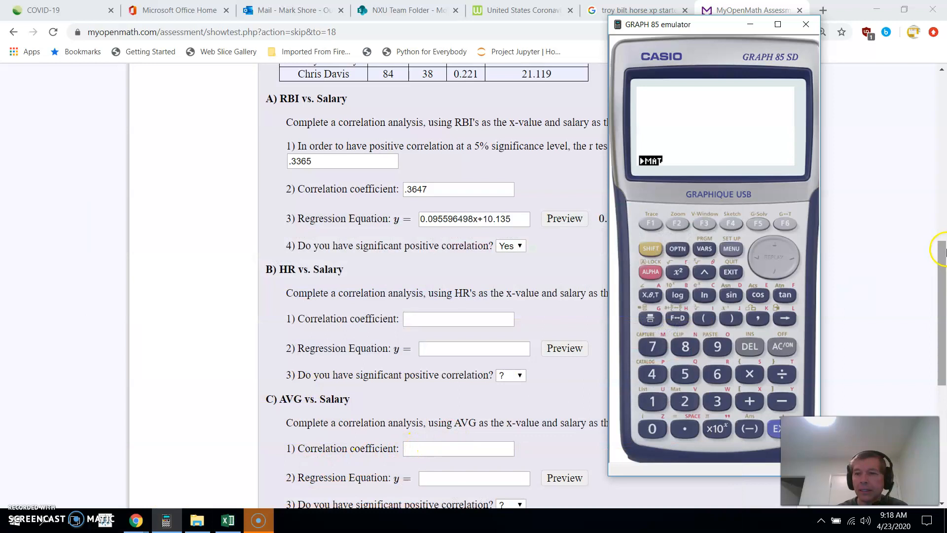
left_click_drag(943, 255, 943, 340)
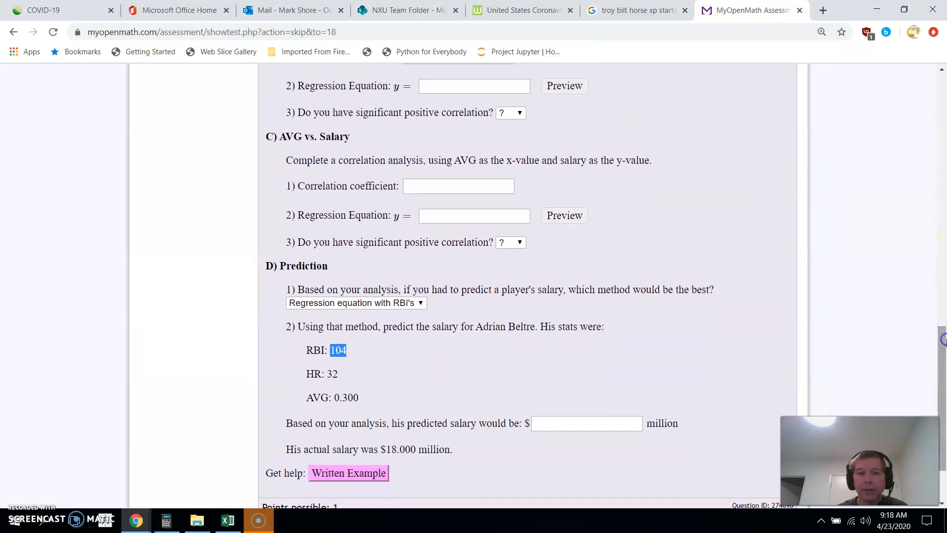
left_click(580, 420)
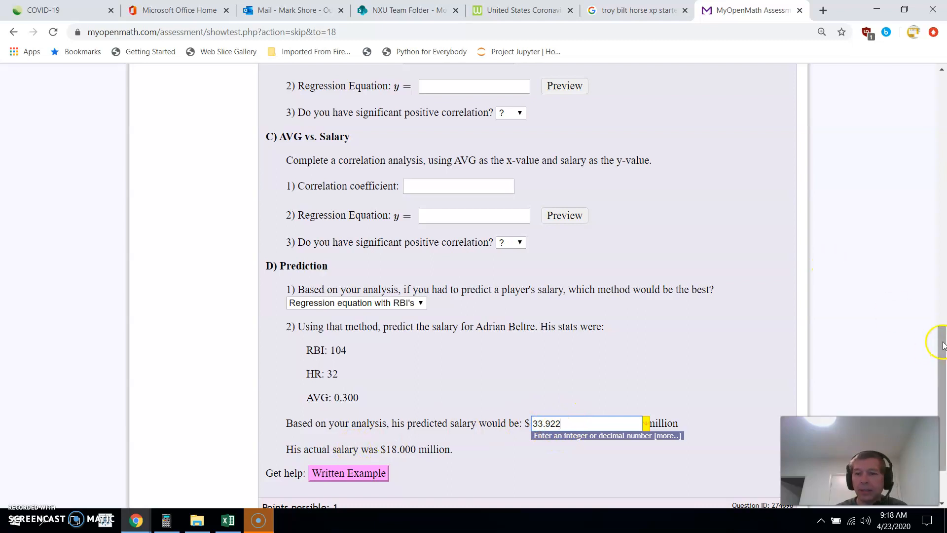
Submit the question for grading and accept leaving the remaining parts unanswered
scroll(942, 345, "down", 2)
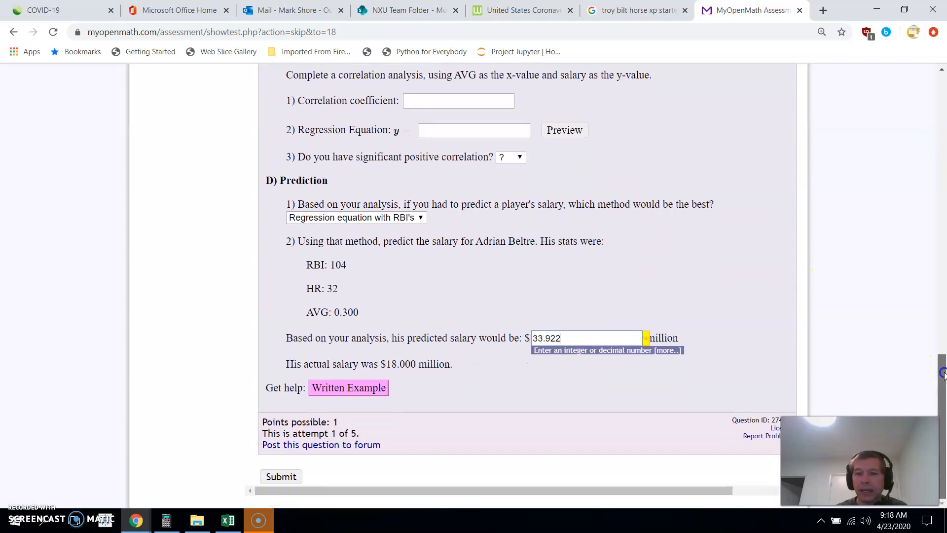
left_click(277, 480)
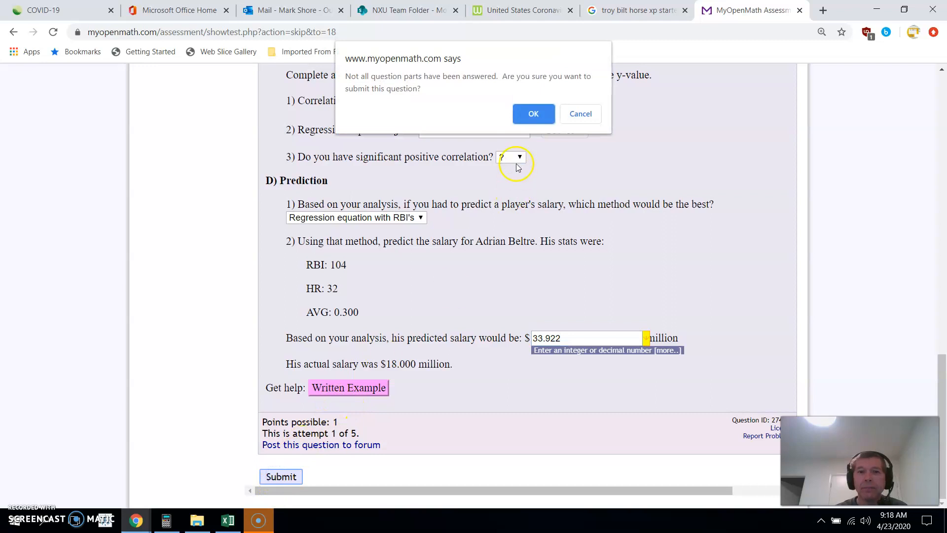
left_click(532, 113)
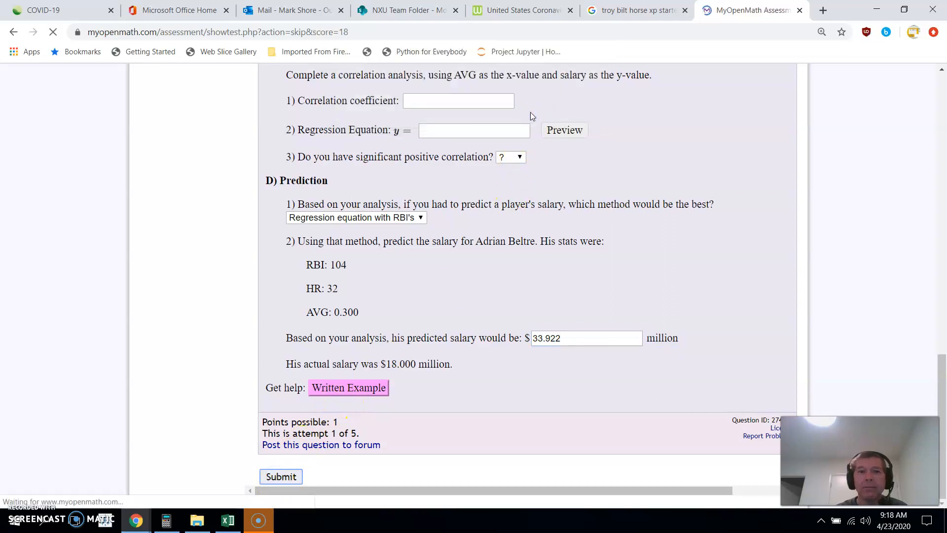
Review the graded results for the predicted salary and the RBI vs. Salary answers
scroll(943, 194, "down", 6)
left_click_drag(943, 194, 943, 390)
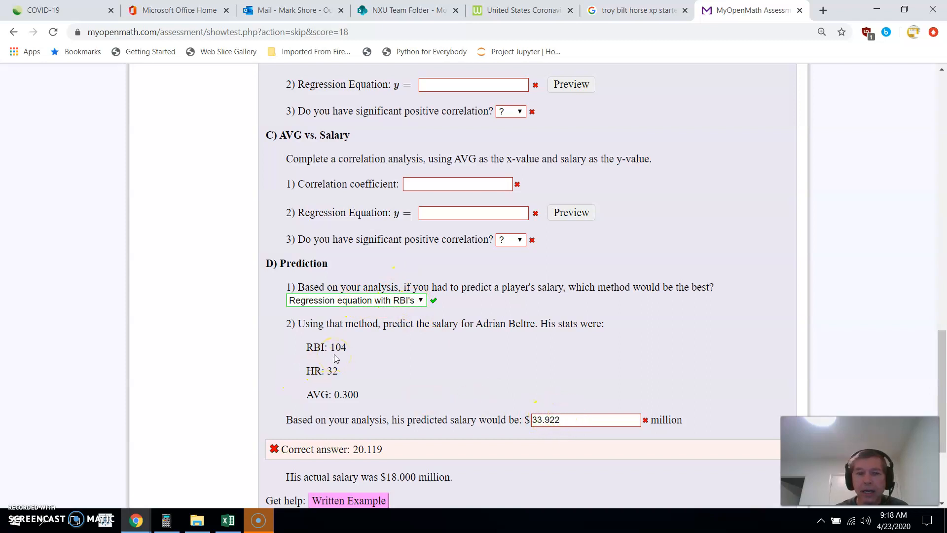
left_click_drag(931, 344, 902, 264)
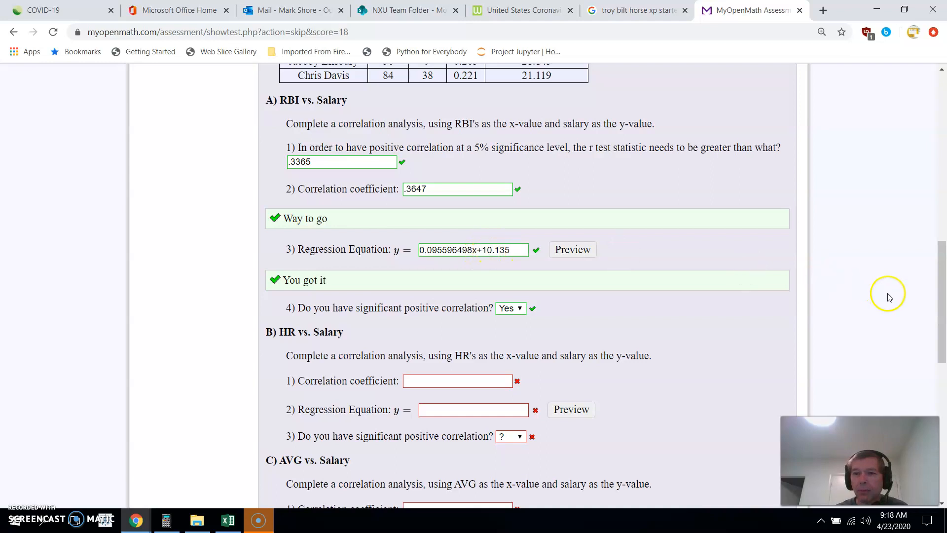
mouse_move(941, 291)
left_mouse_down()
mouse_move(912, 186)
mouse_move(940, 185)
mouse_move(942, 284)
left_mouse_up()
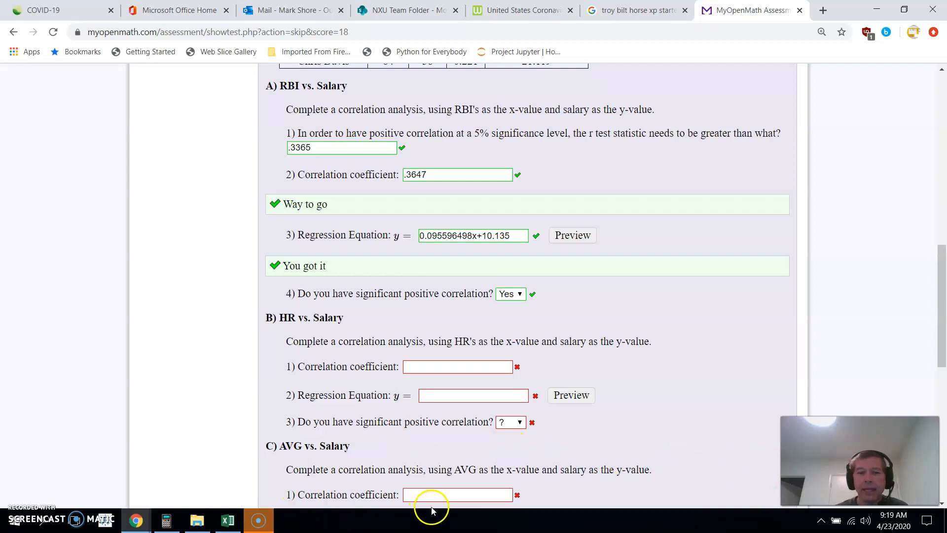
left_click(256, 524)
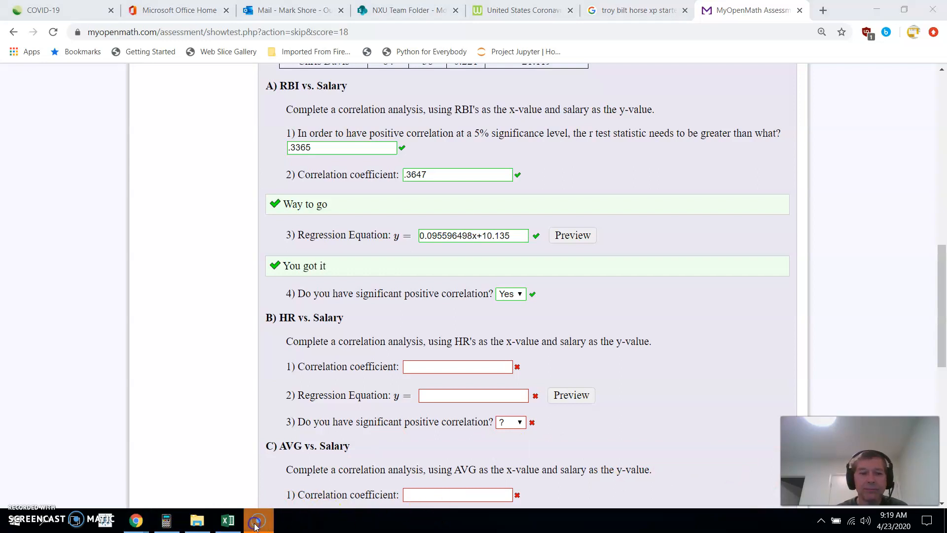